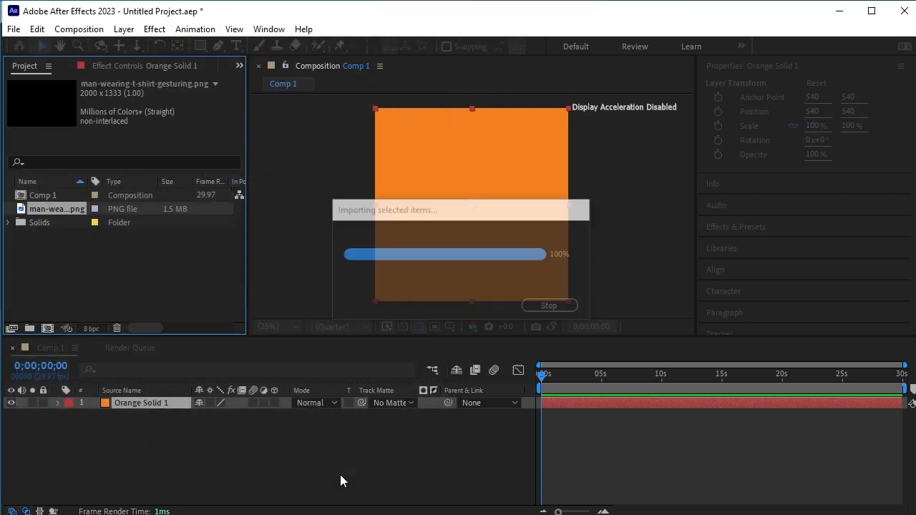
Add the man-wearing-t-shirt PNG to Comp 1 above the orange solid and scale it to 75%.
{"action": "left_click_drag", "start_coordinate": [178, 215], "coordinate": [177, 403]}
{"action": "key", "text": "s"}
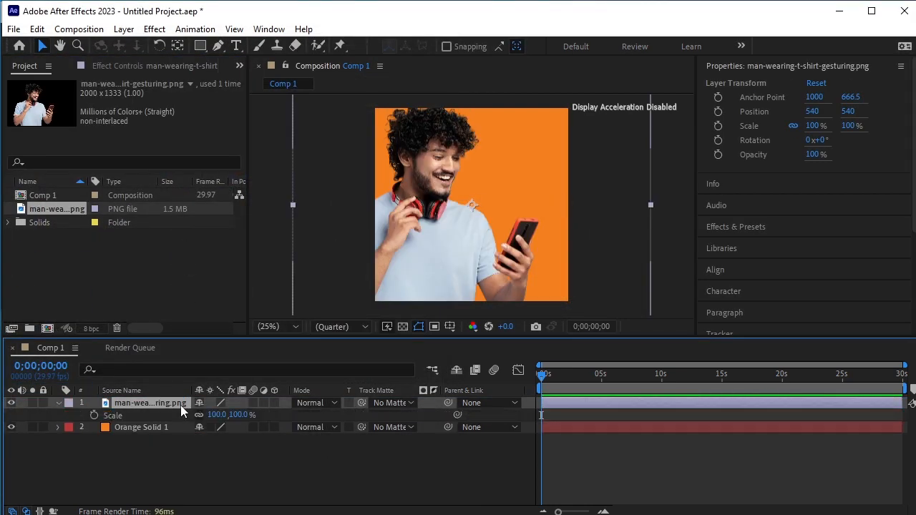
{"action": "left_click_drag", "start_coordinate": [236, 416], "coordinate": [227, 423]}
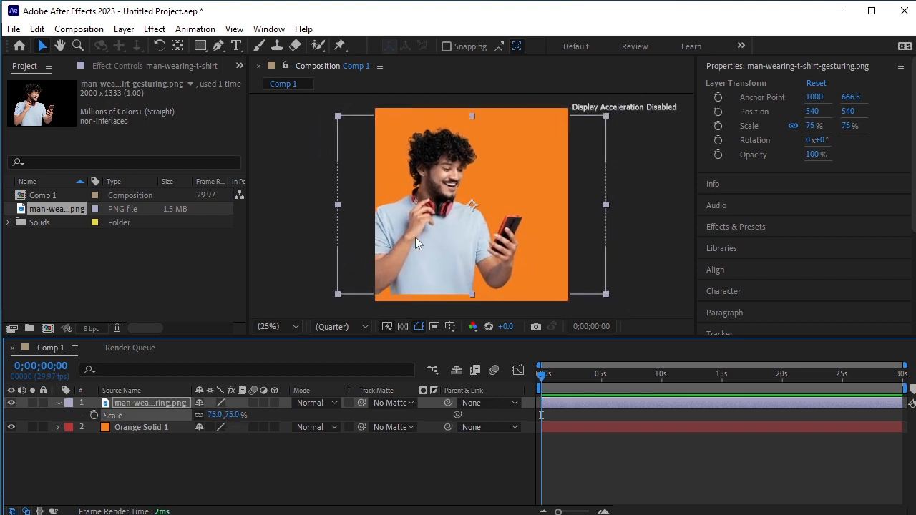
Move the man image down and slightly right in the composition to position 564, 600.
{"action": "mouse_move", "coordinate": [415, 237]}
{"action": "left_mouse_down"}
{"action": "mouse_move", "coordinate": [406, 259]}
{"action": "mouse_move", "coordinate": [409, 252]}
{"action": "left_mouse_up"}
{"action": "key", "text": "Right"}
{"action": "key", "text": "Right"}
{"action": "key", "text": "Right"}
{"action": "key", "text": "Right"}
{"action": "key", "text": "Right"}
{"action": "key", "text": "Right"}
{"action": "key", "text": "Right"}
{"action": "key", "text": "Right"}
{"action": "key", "text": "Right"}
{"action": "key", "text": "Right"}
{"action": "key", "text": "Right"}
{"action": "key", "text": "Right"}
{"action": "key", "text": "Right"}
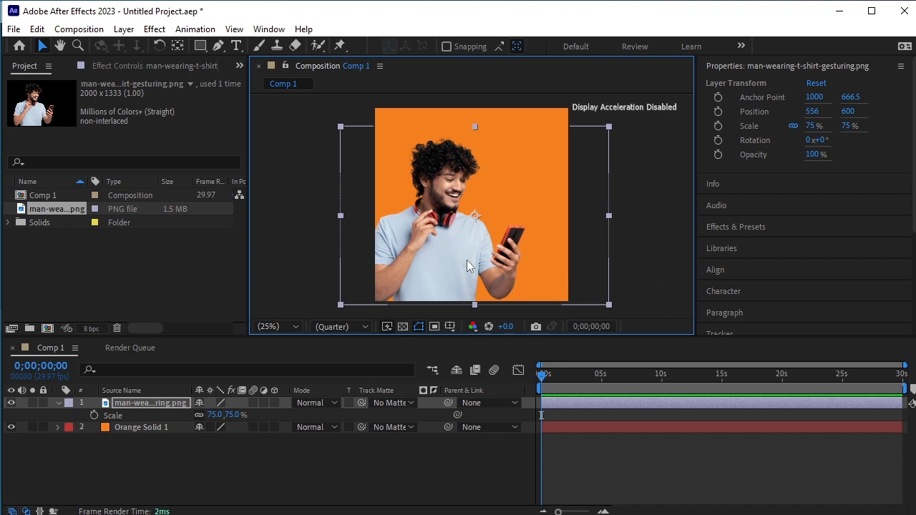
{"action": "key", "text": "Right"}
{"action": "key", "text": "Right"}
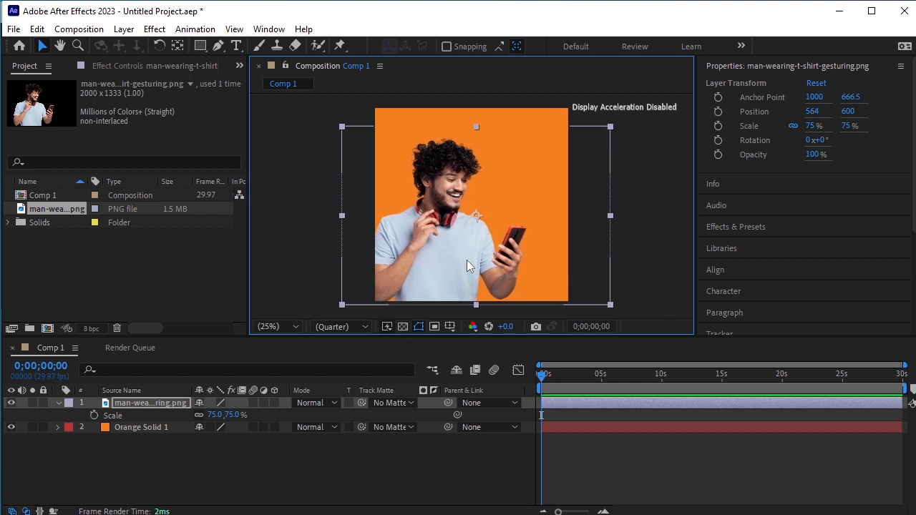
{"action": "left_click", "coordinate": [58, 403]}
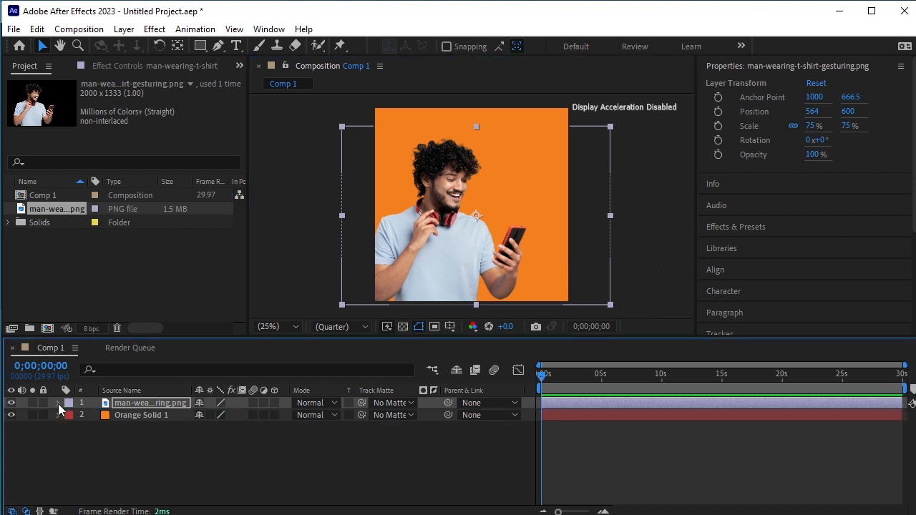
Set a Position keyframe on the man layer at 0;00;00;10.
{"action": "key", "text": "p"}
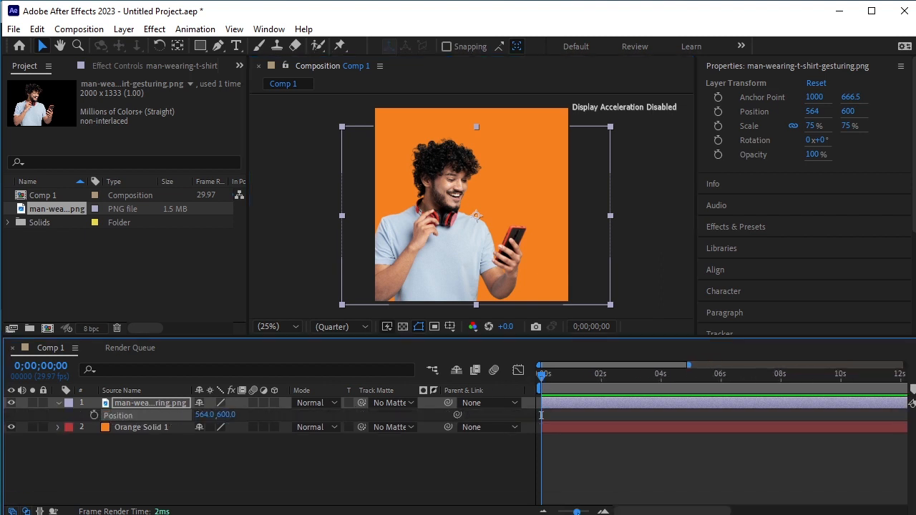
{"action": "key", "text": "equal"}
{"action": "key", "text": "equal"}
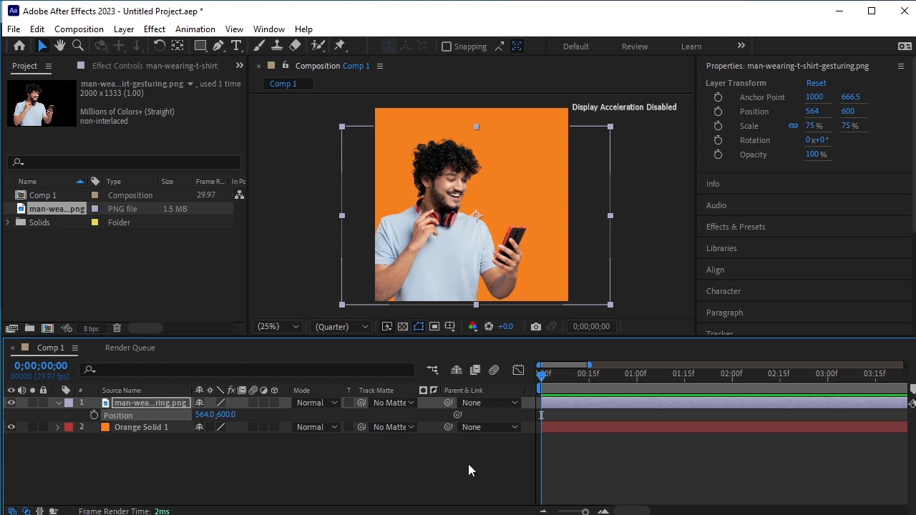
{"action": "key", "text": "shift+Page_Down"}
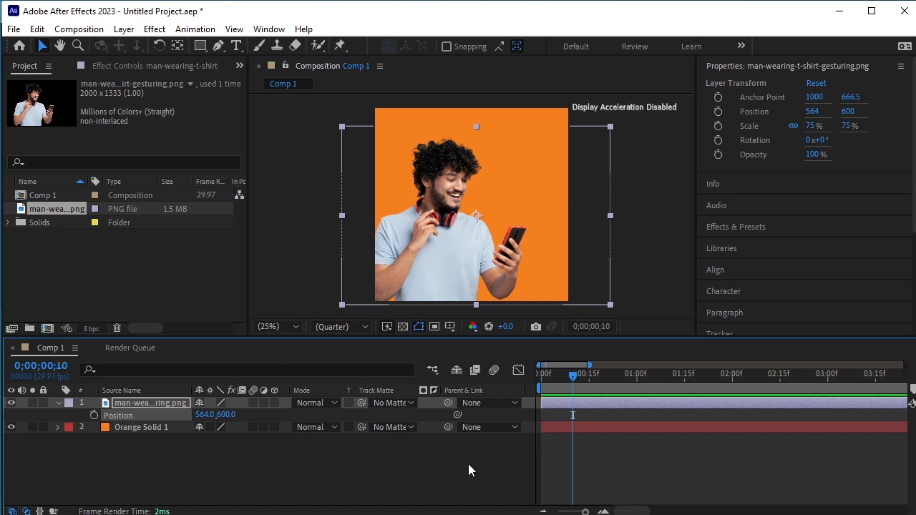
{"action": "left_click", "coordinate": [94, 415]}
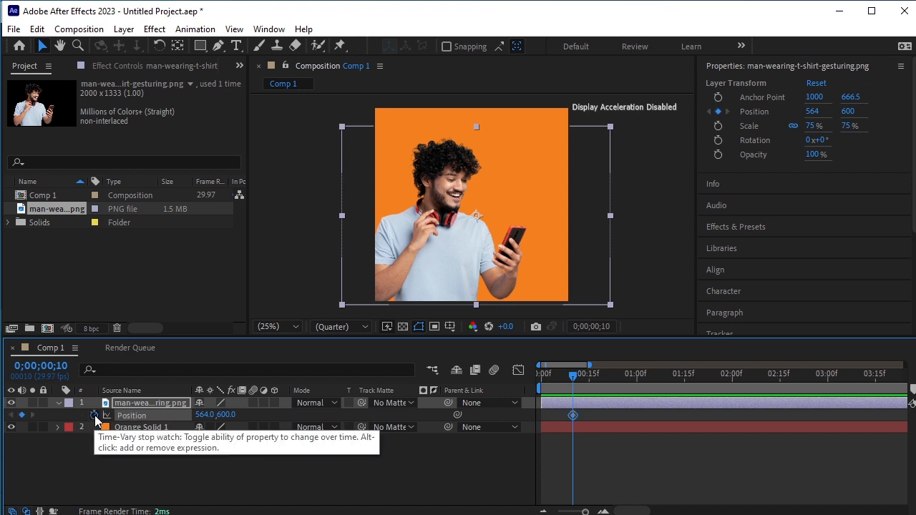
At 0;00;00;00, set the man layer's X position to -287, outside the canvas, and preview the slide-in.
{"action": "key", "text": "Home"}
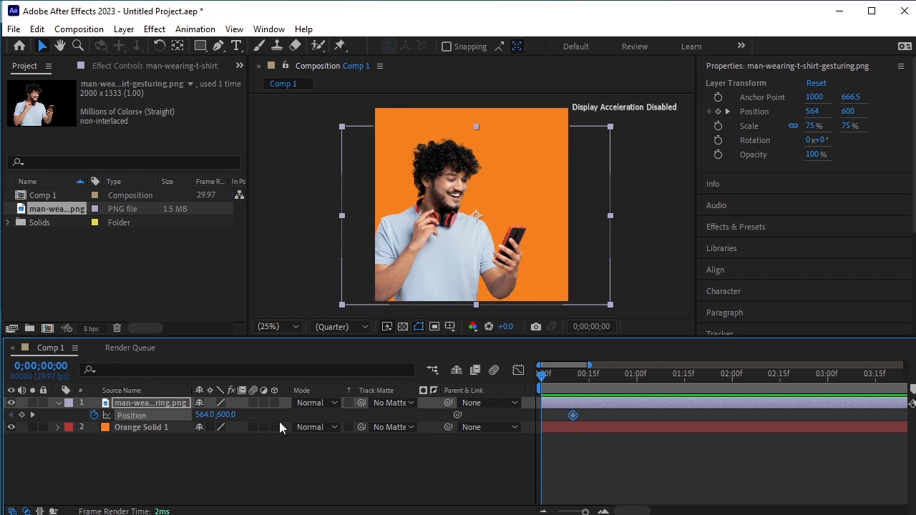
{"action": "left_click_drag", "start_coordinate": [205, 414], "coordinate": [161, 414]}
{"action": "left_click", "coordinate": [352, 467]}
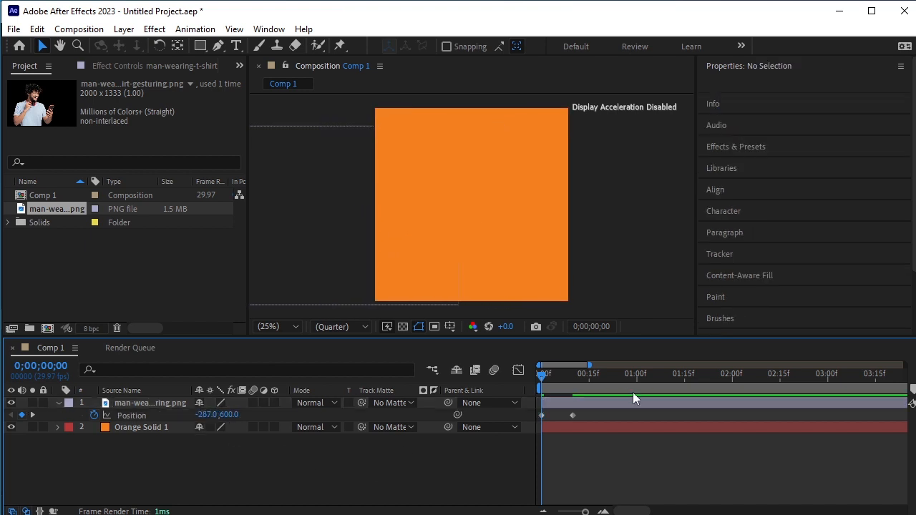
{"action": "key", "text": "space"}
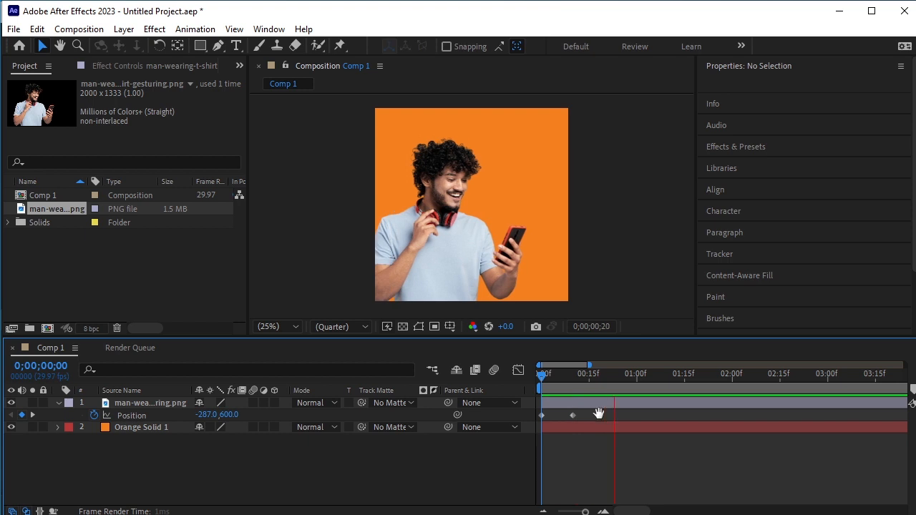
Apply Easy Ease to both Position keyframes of the man layer.
{"action": "left_click", "coordinate": [599, 414]}
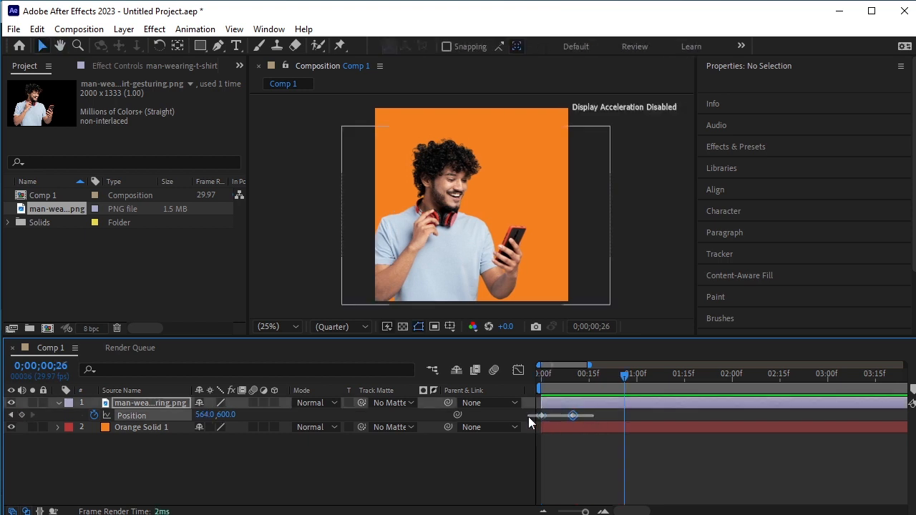
{"action": "left_click_drag", "start_coordinate": [528, 423], "coordinate": [528, 423]}
{"action": "key", "text": "F9"}
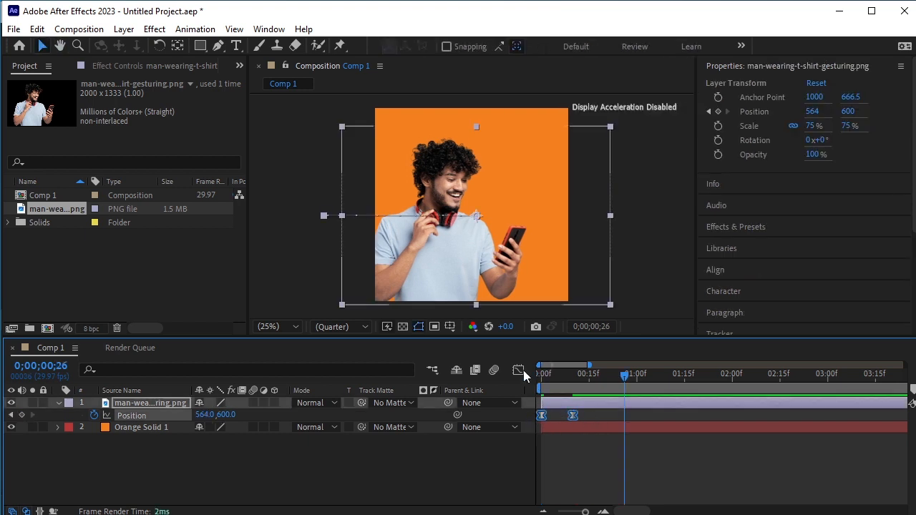
Reshape the man's position speed curve in the Graph Editor by stretching the first keyframe's ease toward the second, and preview it.
{"action": "left_click", "coordinate": [518, 371]}
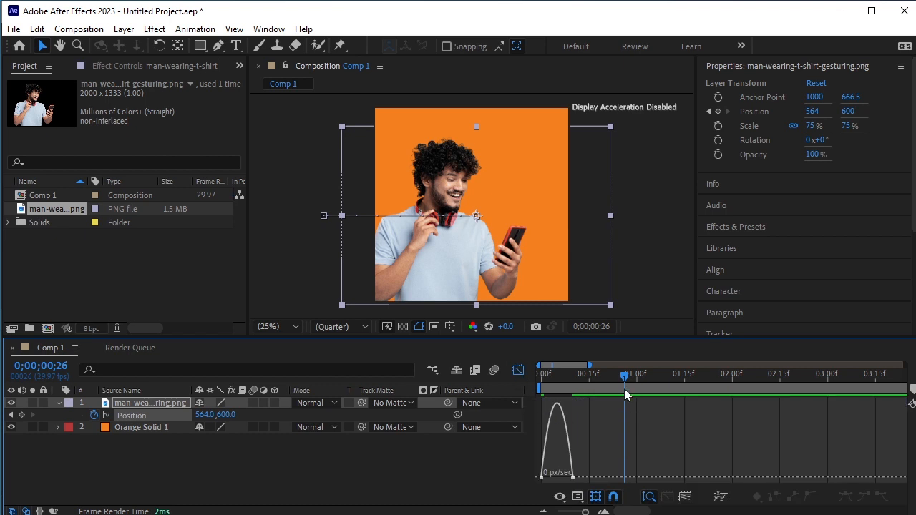
{"action": "left_click_drag", "start_coordinate": [624, 377], "coordinate": [488, 400]}
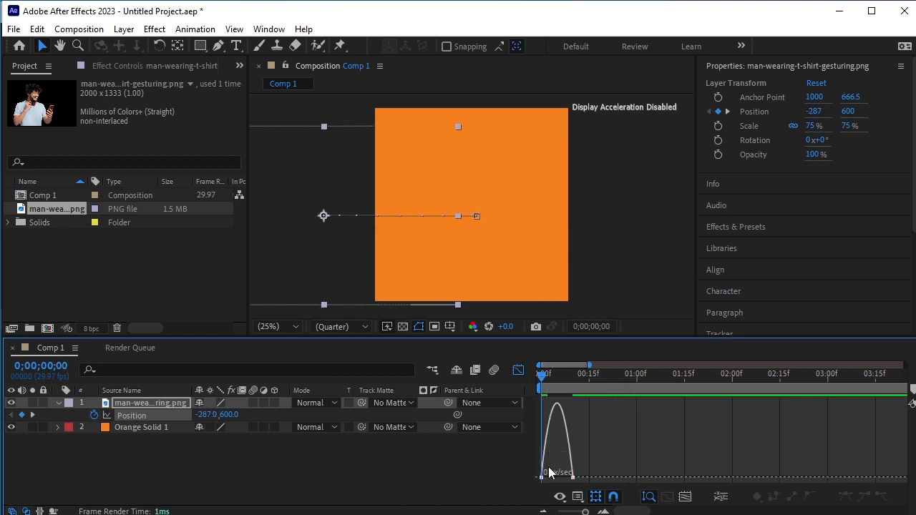
{"action": "scroll", "coordinate": [549, 467], "scroll_direction": "up", "scroll_amount": 4}
{"action": "left_click_drag", "start_coordinate": [551, 467], "coordinate": [737, 478]}
{"action": "left_click", "coordinate": [518, 370]}
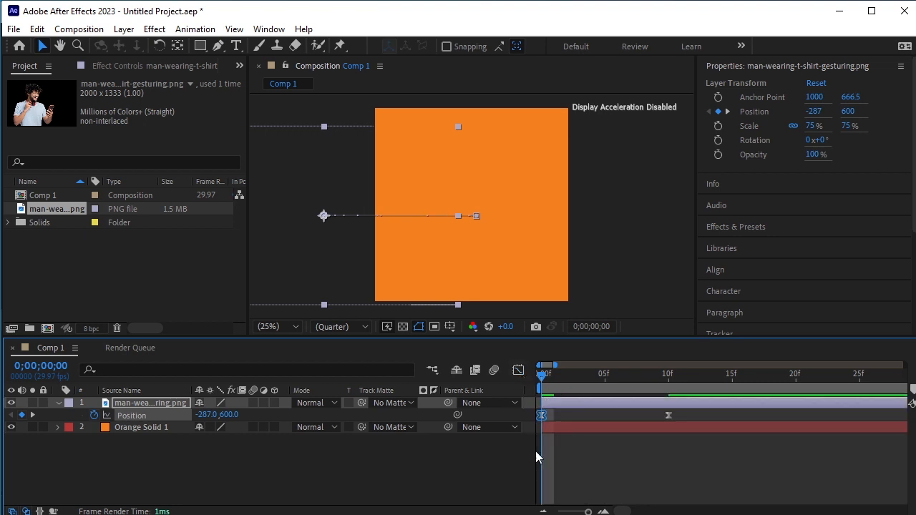
{"action": "key", "text": "space"}
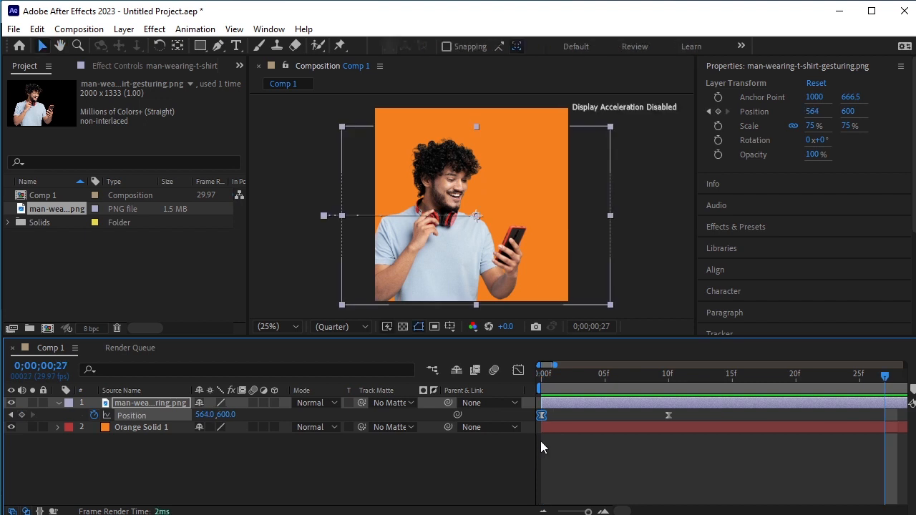
Set the current time to 0;00;00;10 and lock the man image and Orange Solid 1 layers.
{"action": "left_click_drag", "start_coordinate": [885, 375], "coordinate": [670, 410]}
{"action": "left_click_drag", "start_coordinate": [588, 512], "coordinate": [560, 513]}
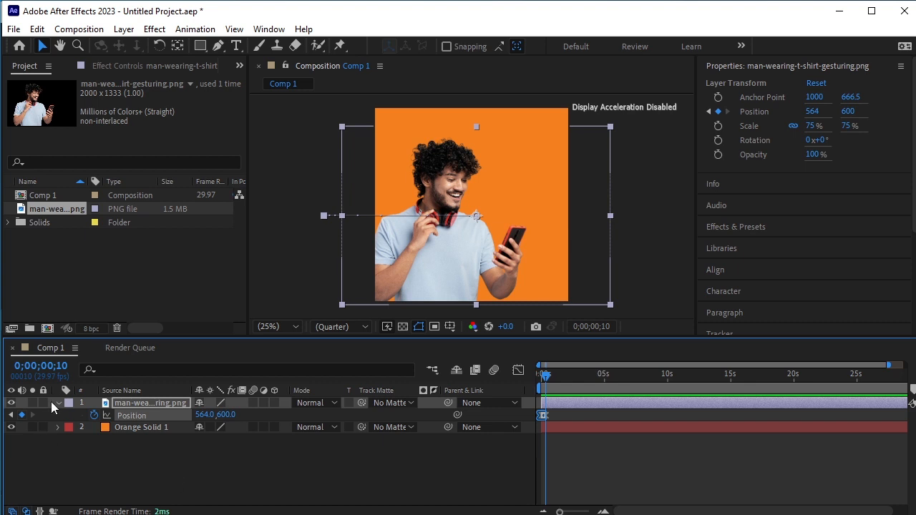
{"action": "left_click", "coordinate": [58, 402]}
{"action": "left_click", "coordinate": [42, 403]}
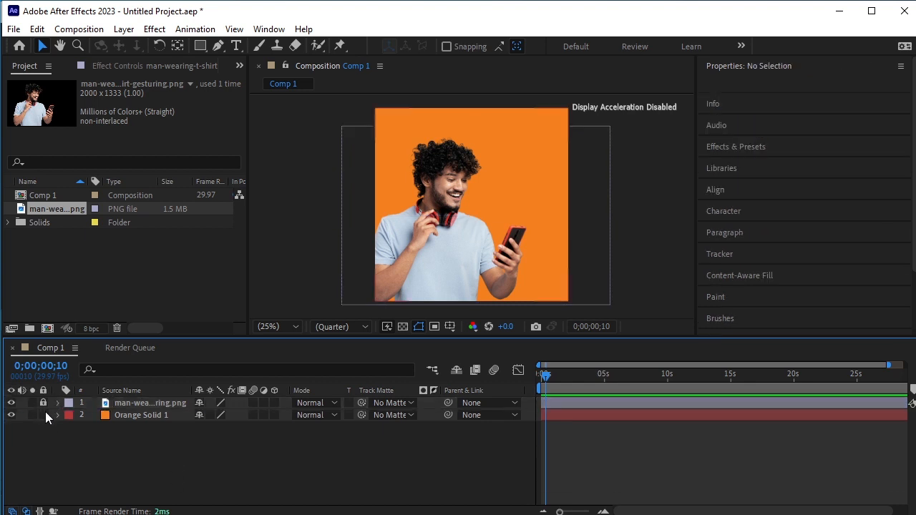
{"action": "left_click", "coordinate": [43, 415]}
Import the facebook, instagram, likedin, tiktok, twitter and youtube PNG files into the project.
{"action": "right_click", "coordinate": [143, 264]}
{"action": "mouse_move", "coordinate": [200, 335]}
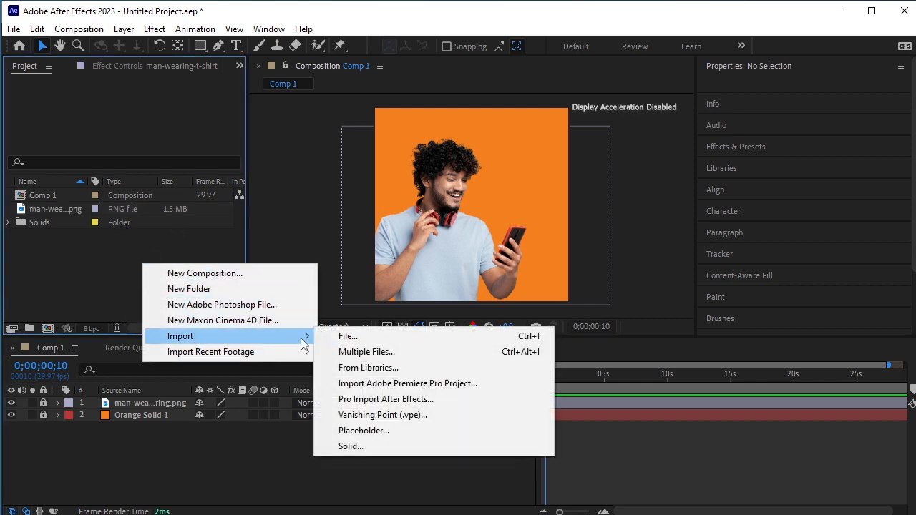
{"action": "left_click", "coordinate": [343, 336]}
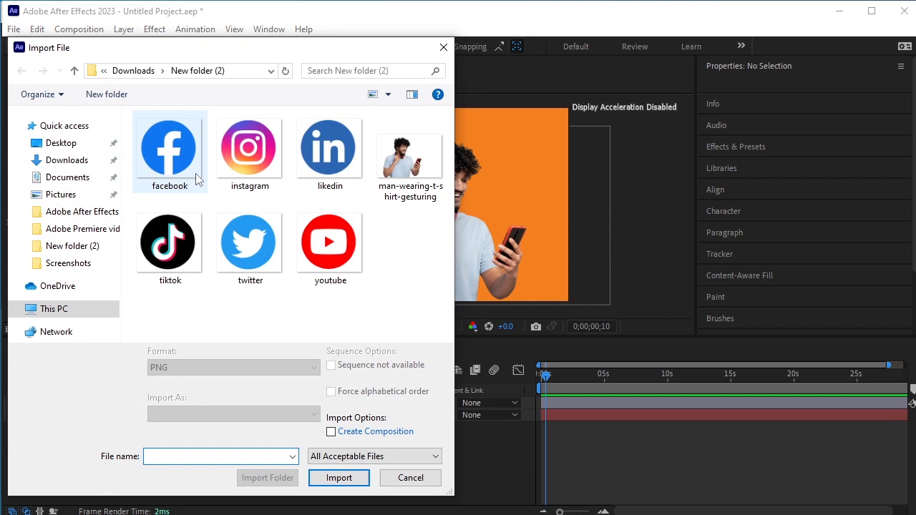
{"action": "left_click", "coordinate": [148, 166]}
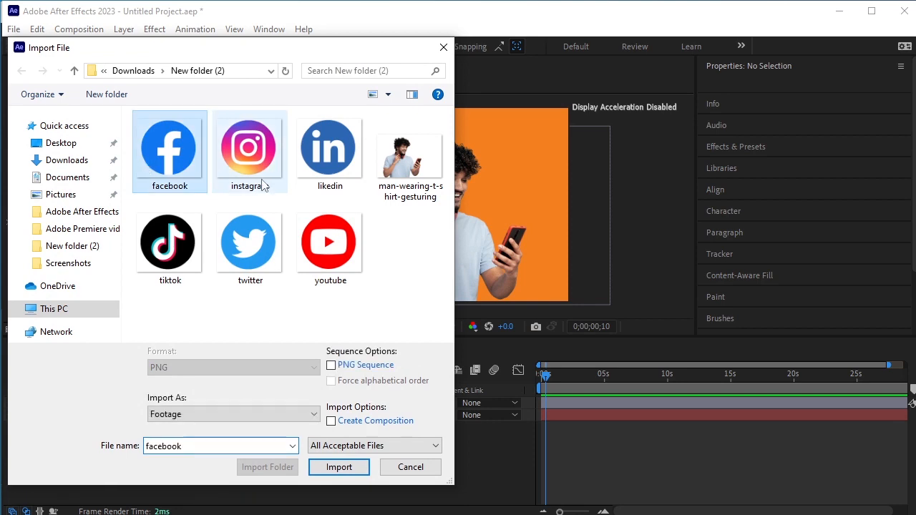
{"action": "left_click", "coordinate": [330, 165], "text": "shift"}
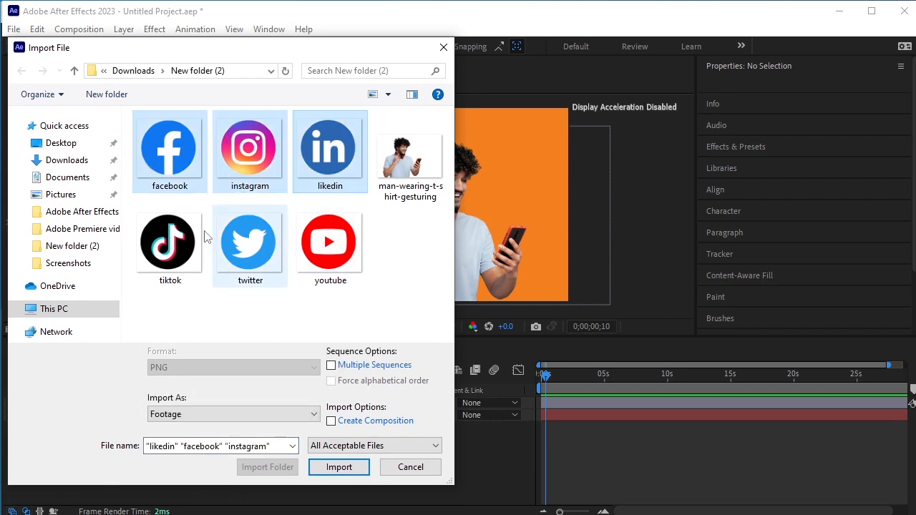
{"action": "left_click", "coordinate": [188, 242], "text": "ctrl"}
{"action": "left_click", "coordinate": [250, 243], "text": "ctrl"}
{"action": "left_click", "coordinate": [330, 243], "text": "ctrl"}
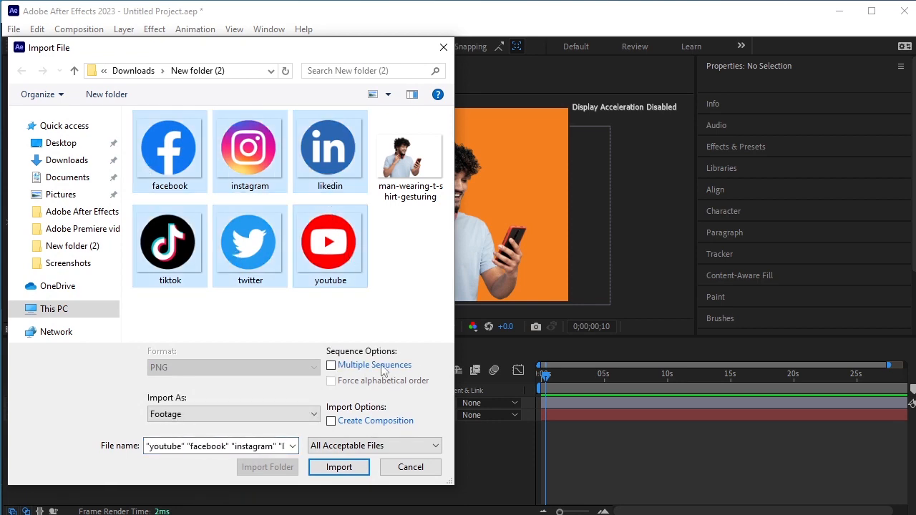
{"action": "left_click", "coordinate": [344, 464]}
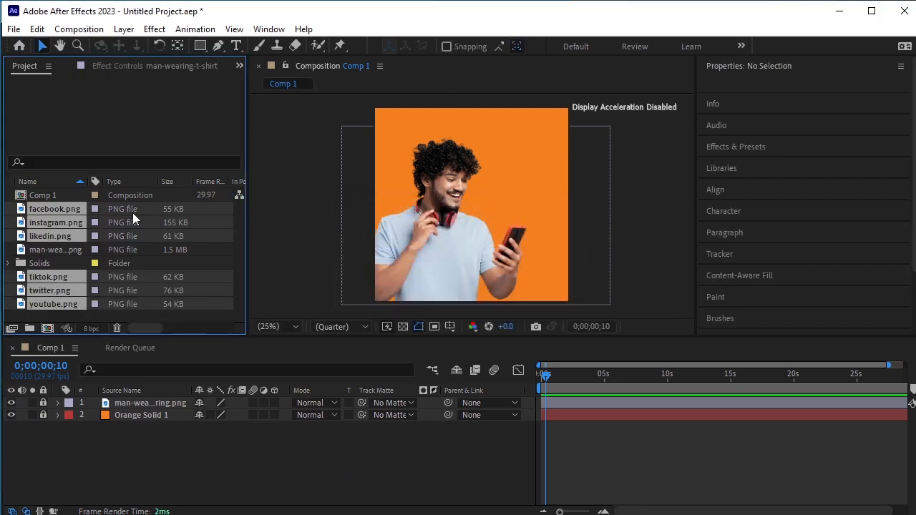
Add the six social media icons to Comp 1 as layers and scale them all to 22%.
{"action": "left_click_drag", "start_coordinate": [132, 212], "coordinate": [244, 391]}
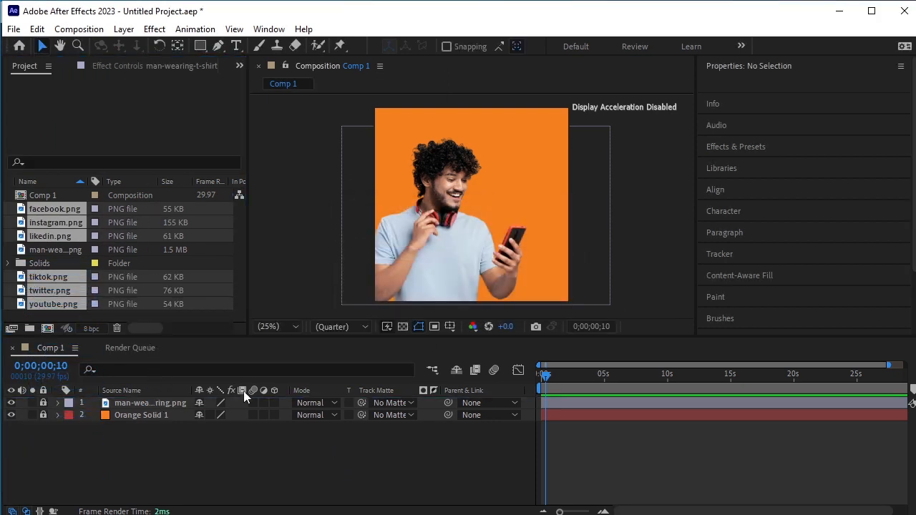
{"action": "key", "text": "s"}
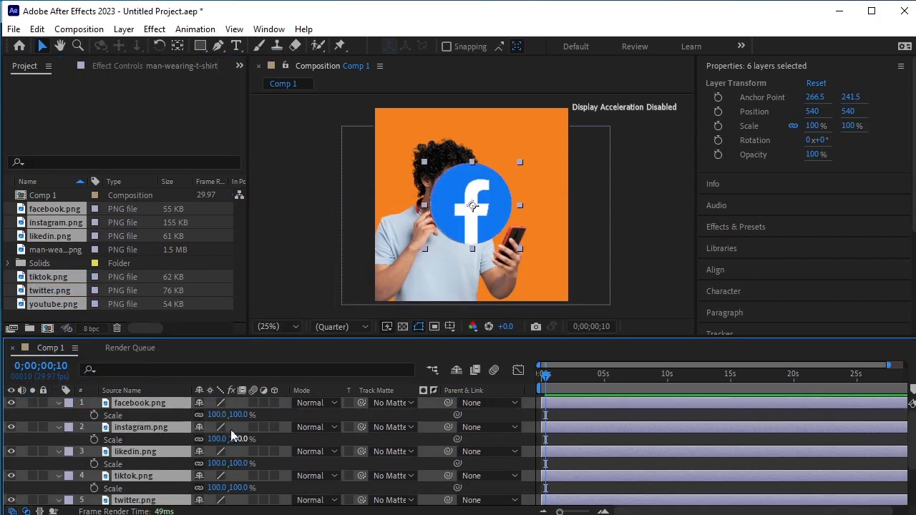
{"action": "left_click_drag", "start_coordinate": [238, 416], "coordinate": [201, 428]}
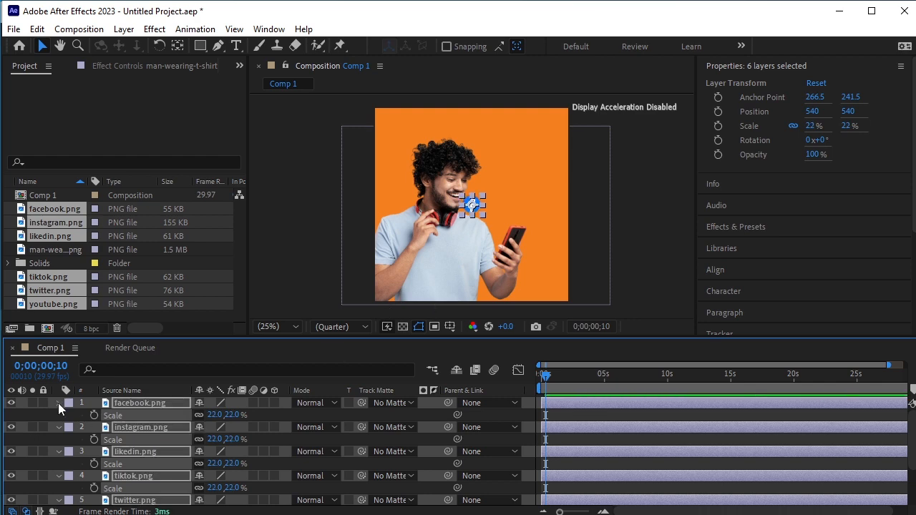
{"action": "left_click", "coordinate": [58, 403]}
Move the six icon layers together onto the phone in the man's hand, at position 758, 795.
{"action": "left_click_drag", "start_coordinate": [474, 203], "coordinate": [485, 251]}
{"action": "scroll", "coordinate": [508, 247], "scroll_direction": "up", "scroll_amount": 4}
{"action": "key", "text": "Left"}
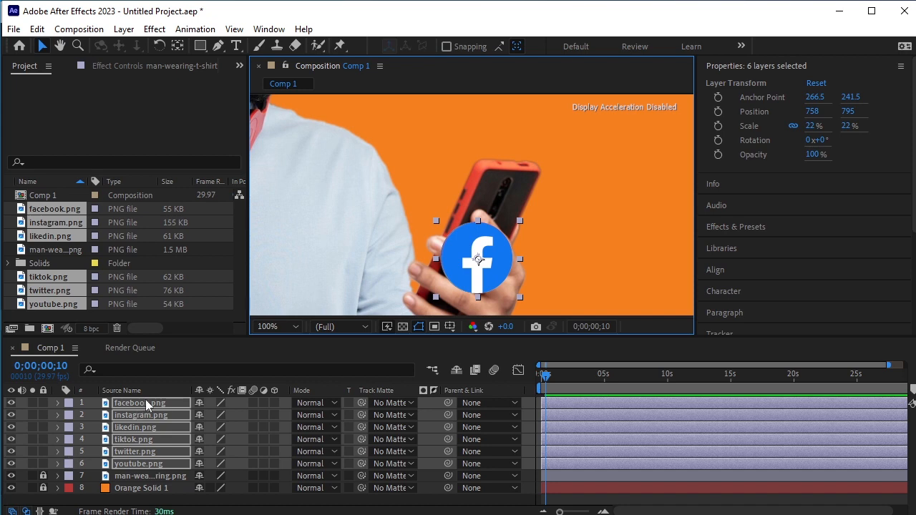
Place the six icon layers beneath the man layer and above the orange solid, and set the composition view to 25%.
{"action": "left_click_drag", "start_coordinate": [146, 401], "coordinate": [151, 487]}
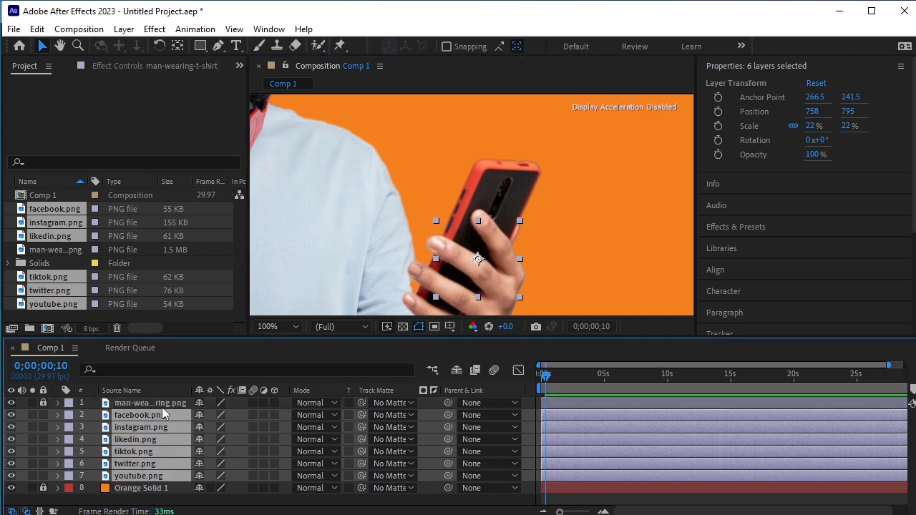
{"action": "left_click", "coordinate": [276, 327]}
{"action": "left_click", "coordinate": [284, 341]}
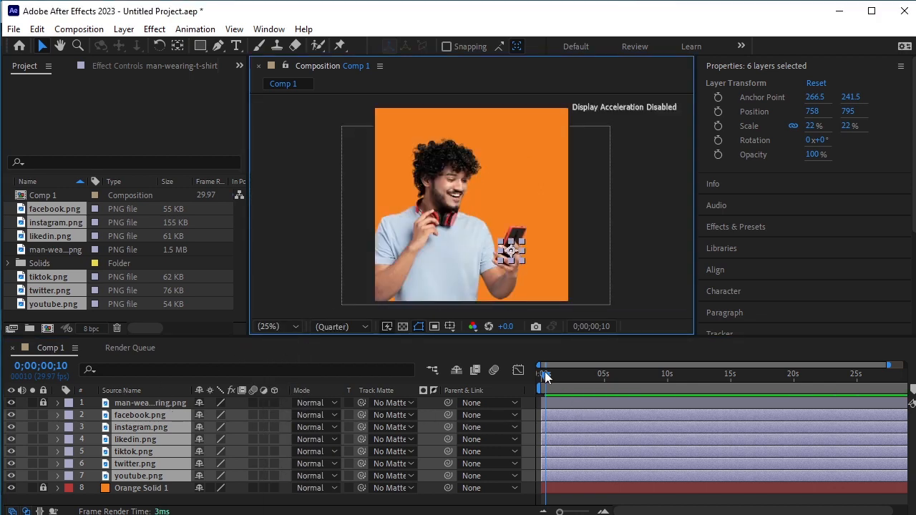
Add Position keyframes to the six social media icon layers at 0;00;00;10.
{"action": "key", "text": "equal"}
{"action": "key", "text": "equal"}
{"action": "key", "text": "equal"}
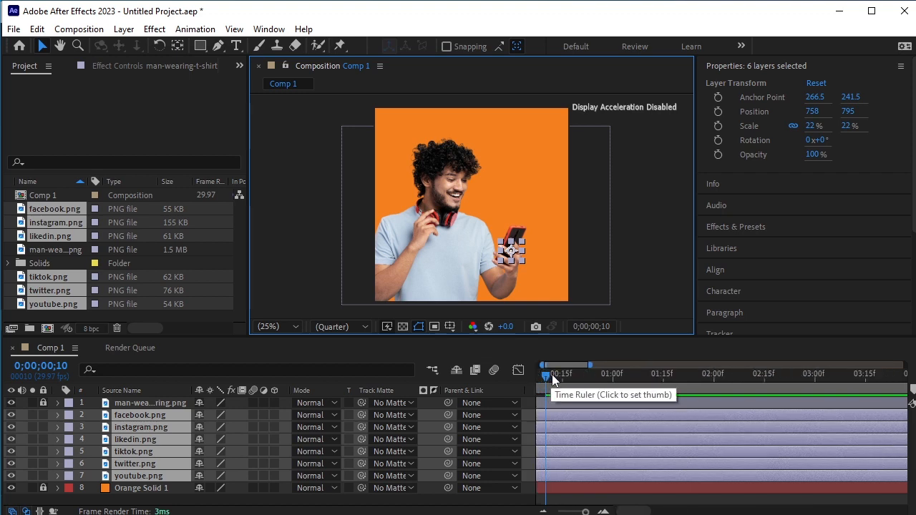
{"action": "left_click_drag", "start_coordinate": [552, 380], "coordinate": [578, 396]}
{"action": "key", "text": "space"}
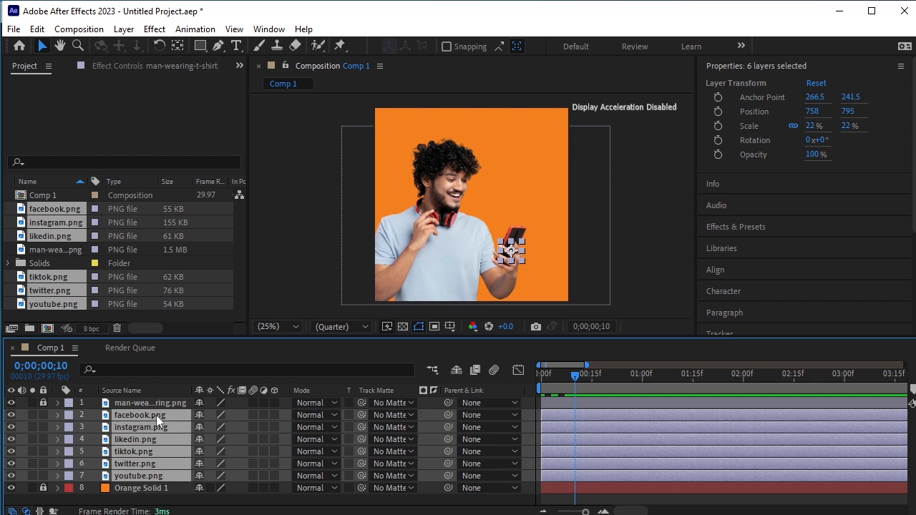
{"action": "key", "text": "p"}
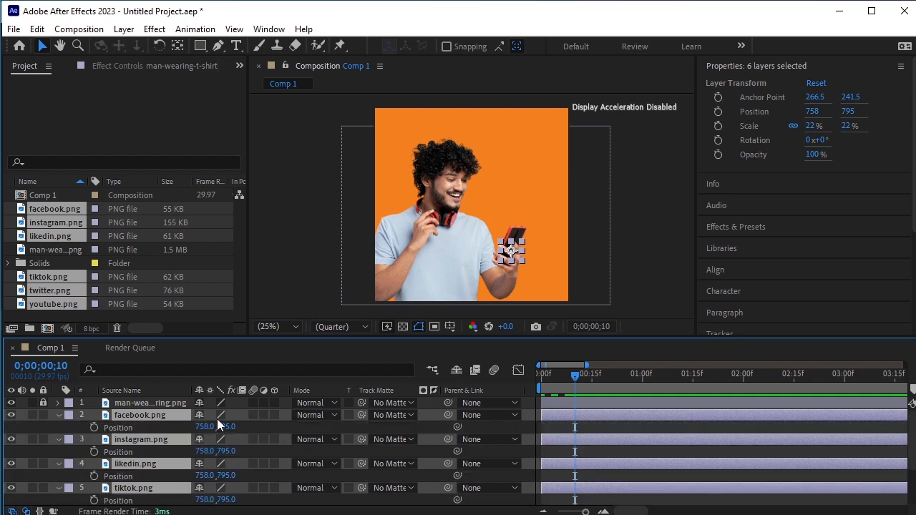
{"action": "left_click", "coordinate": [94, 427]}
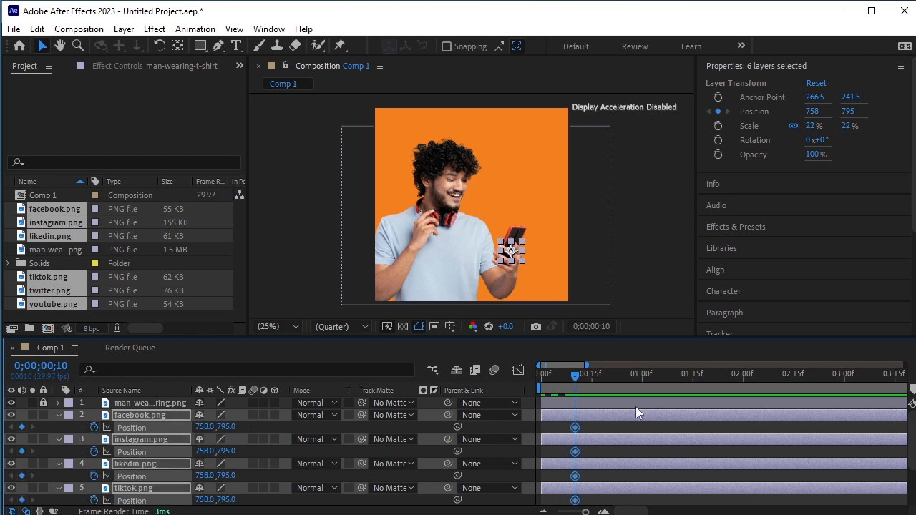
At 0;00;01;20, move the six icon layers together out of the phone to position 650, 499.
{"action": "left_click_drag", "start_coordinate": [578, 513], "coordinate": [559, 512]}
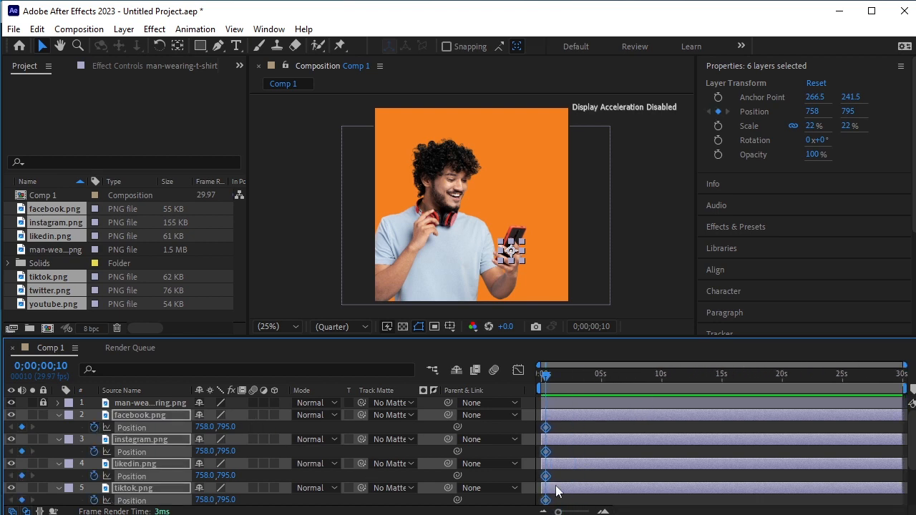
{"action": "key", "text": "="}
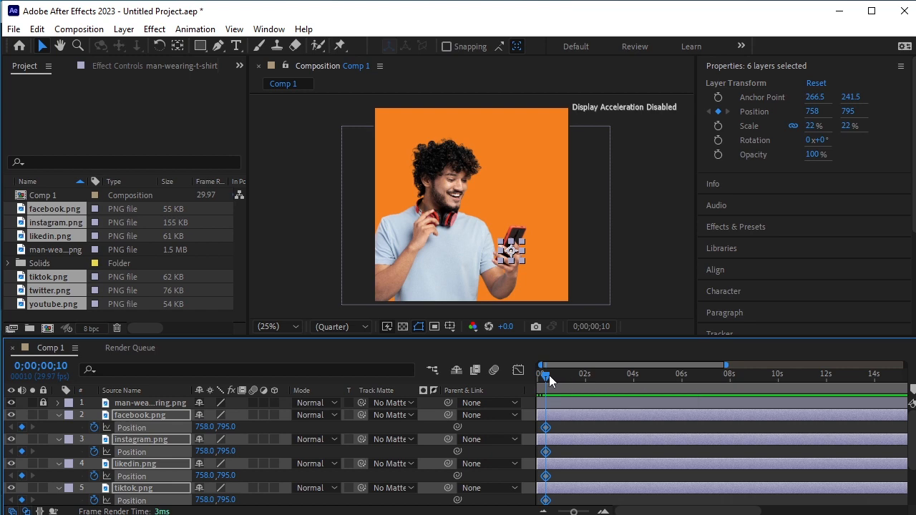
{"action": "left_click_drag", "start_coordinate": [549, 375], "coordinate": [580, 409]}
{"action": "left_click_drag", "start_coordinate": [514, 255], "coordinate": [493, 200]}
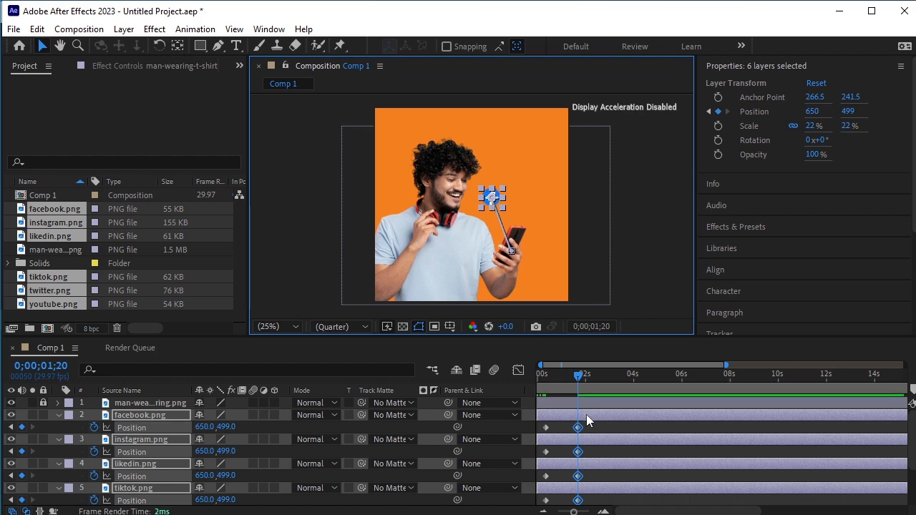
Set both temporal and spatial interpolation of the icons' Position keyframes at 0;00;01;20 to Bezier.
{"action": "scroll", "coordinate": [502, 224], "scroll_direction": "up", "scroll_amount": 4}
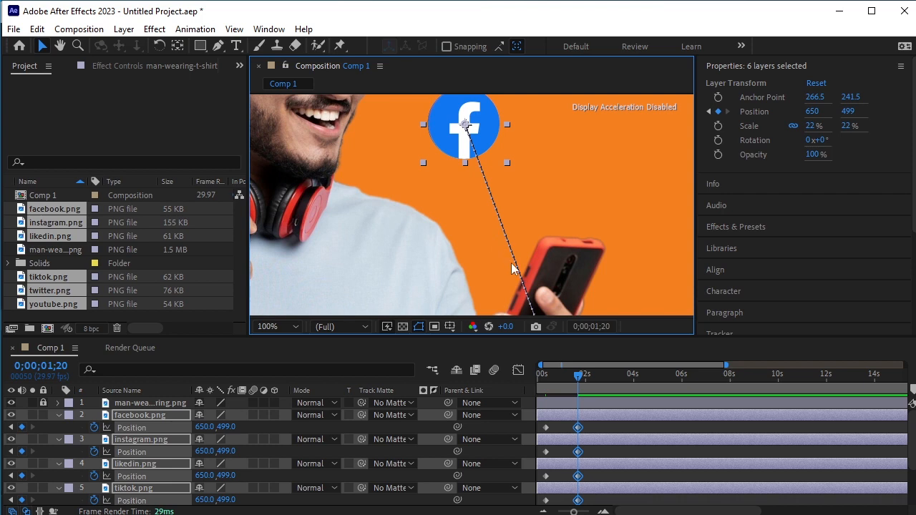
{"action": "right_click", "coordinate": [578, 428]}
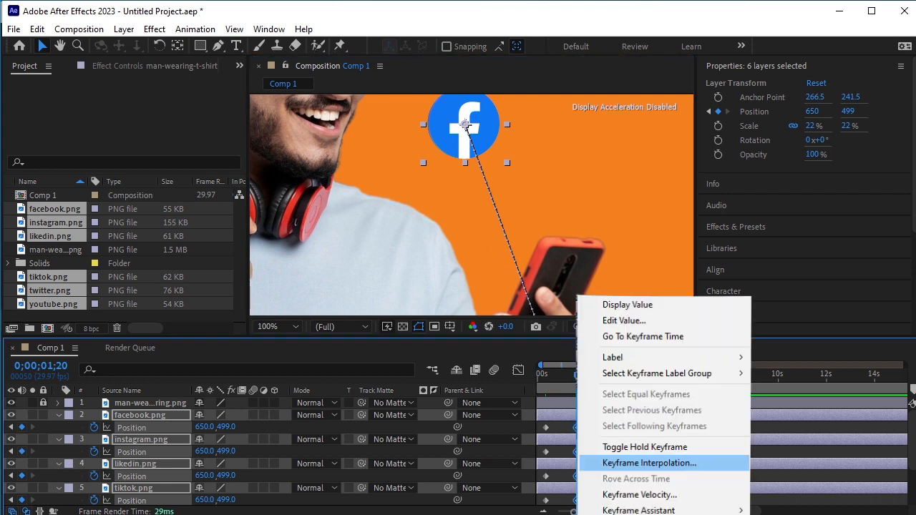
{"action": "left_click", "coordinate": [649, 463]}
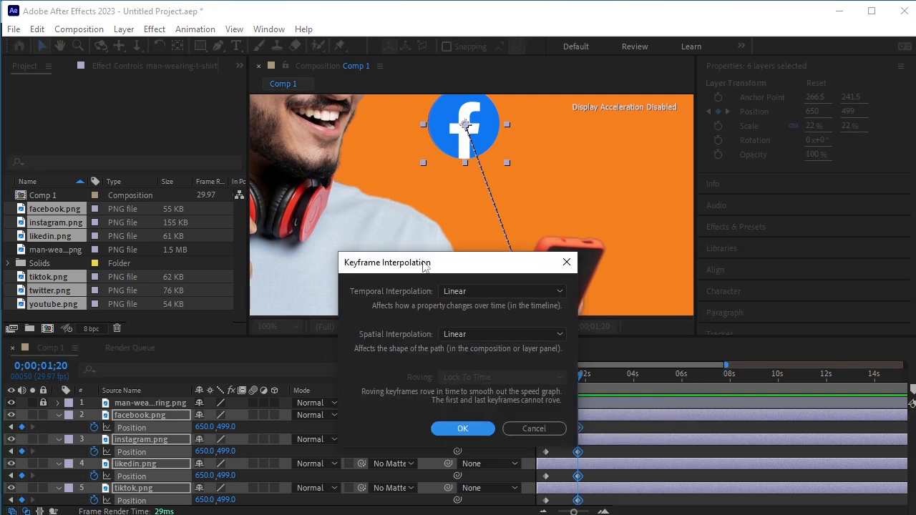
{"action": "left_click_drag", "start_coordinate": [483, 267], "coordinate": [672, 171]}
{"action": "left_click", "coordinate": [691, 196]}
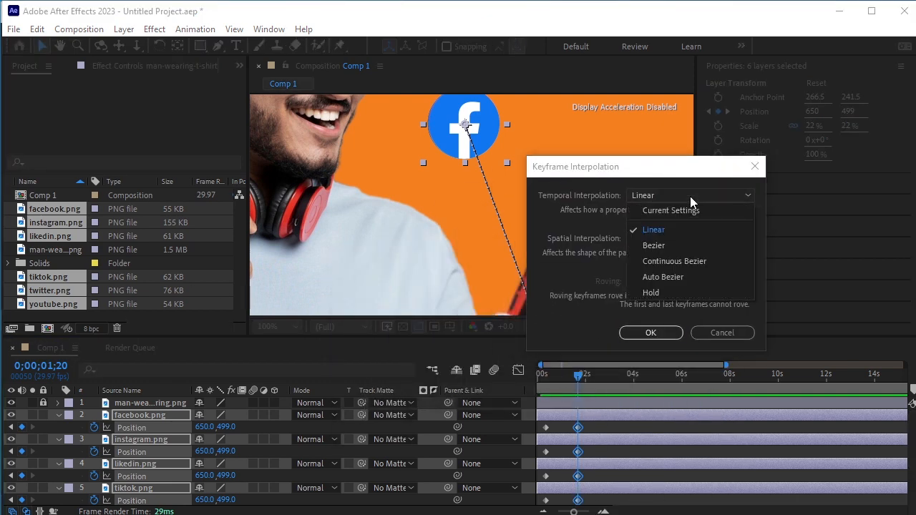
{"action": "left_click", "coordinate": [689, 245]}
{"action": "left_click", "coordinate": [696, 238]}
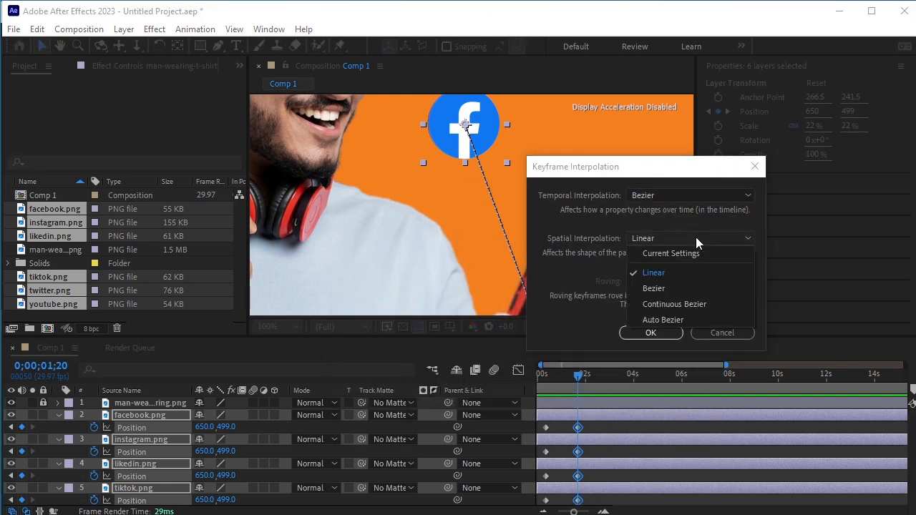
{"action": "left_click", "coordinate": [680, 287]}
{"action": "left_click", "coordinate": [651, 333]}
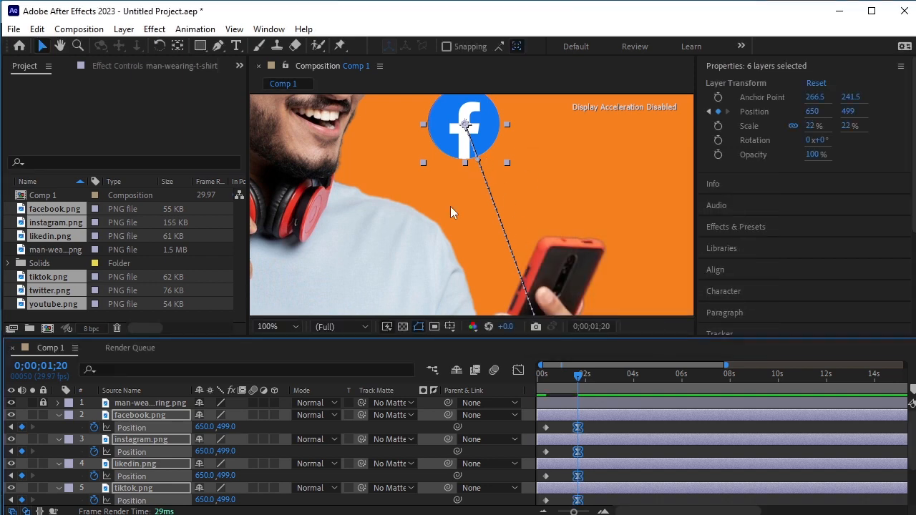
Separate two icons from the stack: place Instagram at 962, 475 and Facebook at 666, 243.
{"action": "left_click", "coordinate": [297, 329]}
{"action": "left_click", "coordinate": [298, 350]}
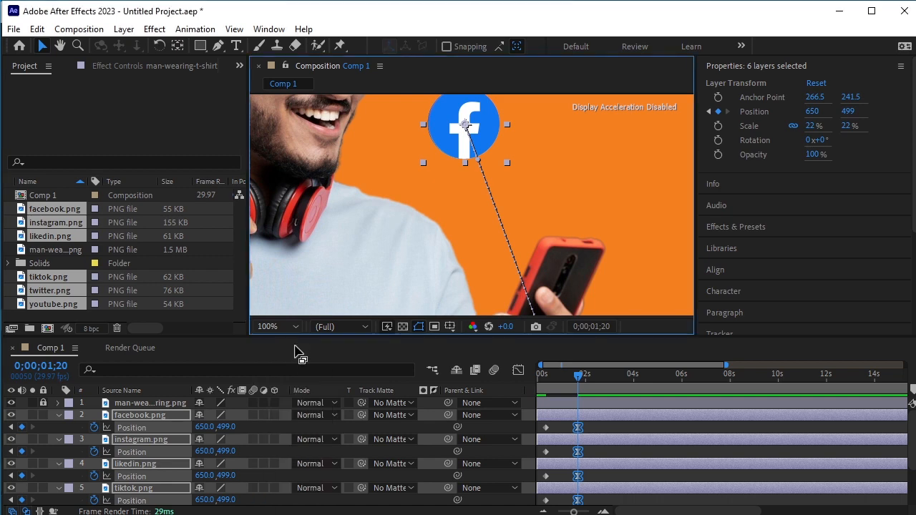
{"action": "left_click", "coordinate": [658, 198]}
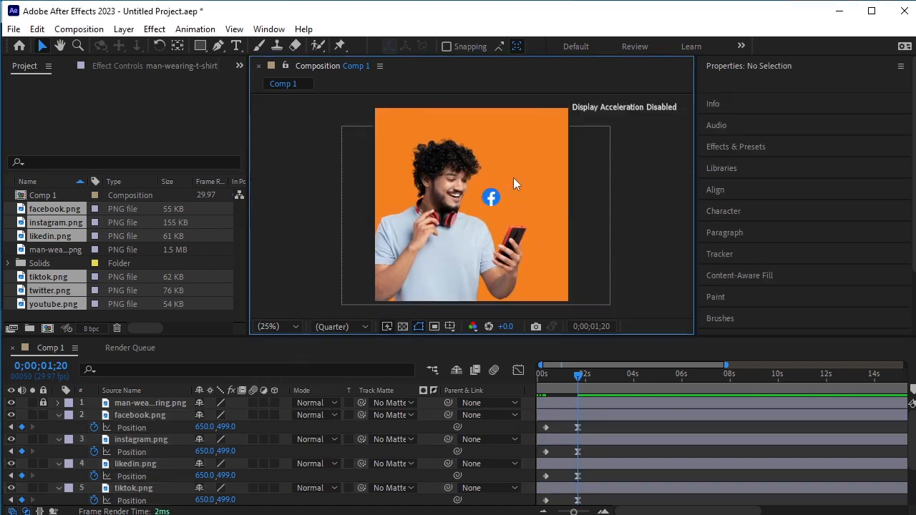
{"action": "left_click", "coordinate": [181, 438]}
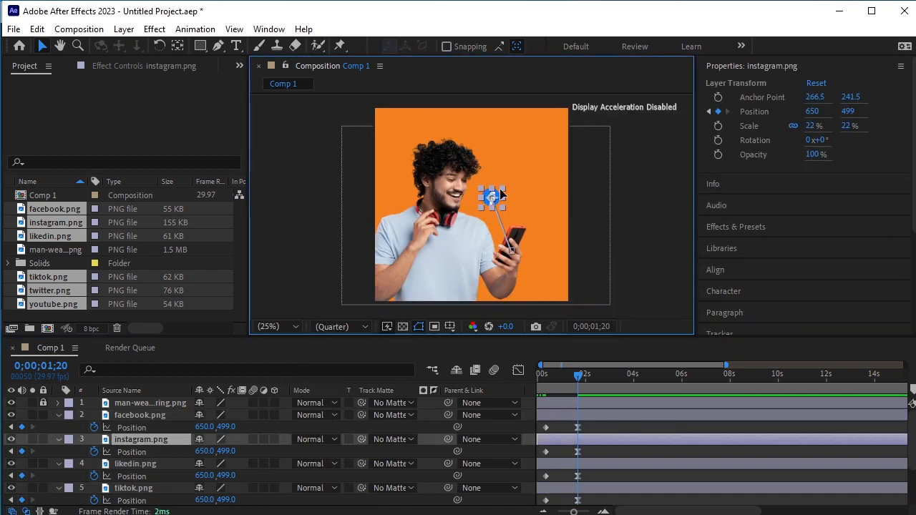
{"action": "left_click_drag", "start_coordinate": [496, 198], "coordinate": [552, 195]}
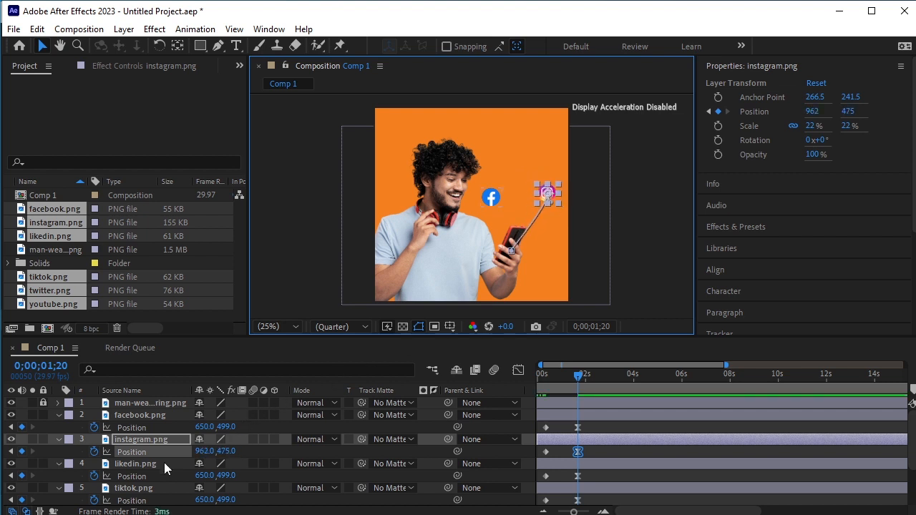
{"action": "left_click_drag", "start_coordinate": [492, 195], "coordinate": [496, 148]}
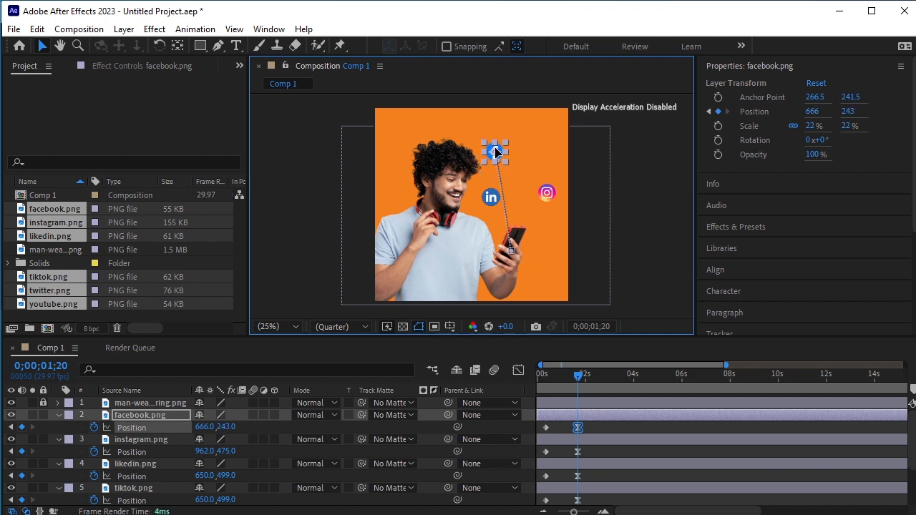
Spread out the remaining icons: TikTok at 922, 259, Twitter at 814, 123, LinkedIn at 642, 503, and YouTube in the middle of the group.
{"action": "left_click_drag", "start_coordinate": [491, 205], "coordinate": [542, 151]}
{"action": "left_click", "coordinate": [491, 198]}
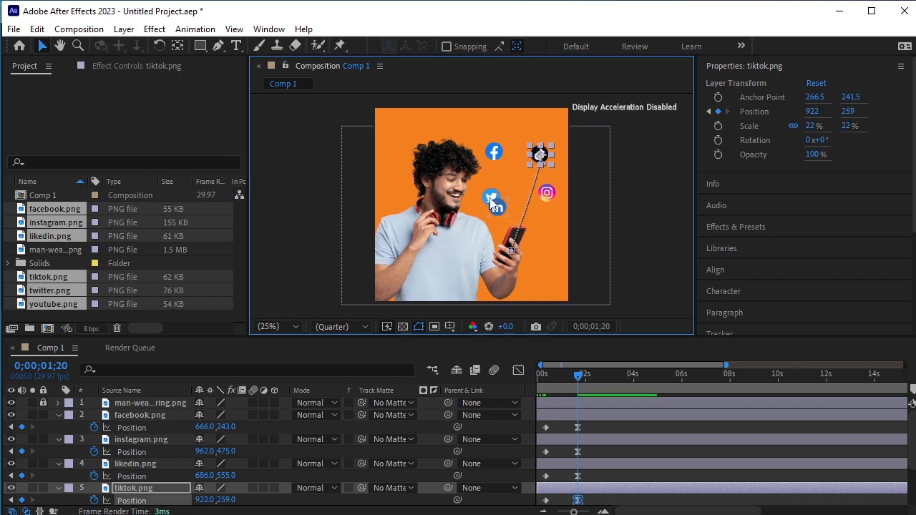
{"action": "left_click", "coordinate": [491, 201]}
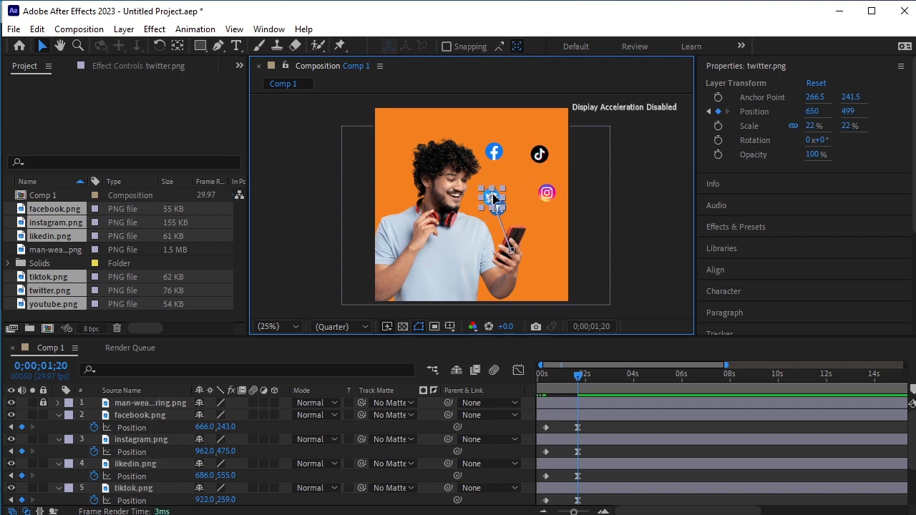
{"action": "left_click_drag", "start_coordinate": [494, 198], "coordinate": [525, 133]}
{"action": "left_click_drag", "start_coordinate": [519, 126], "coordinate": [515, 126]}
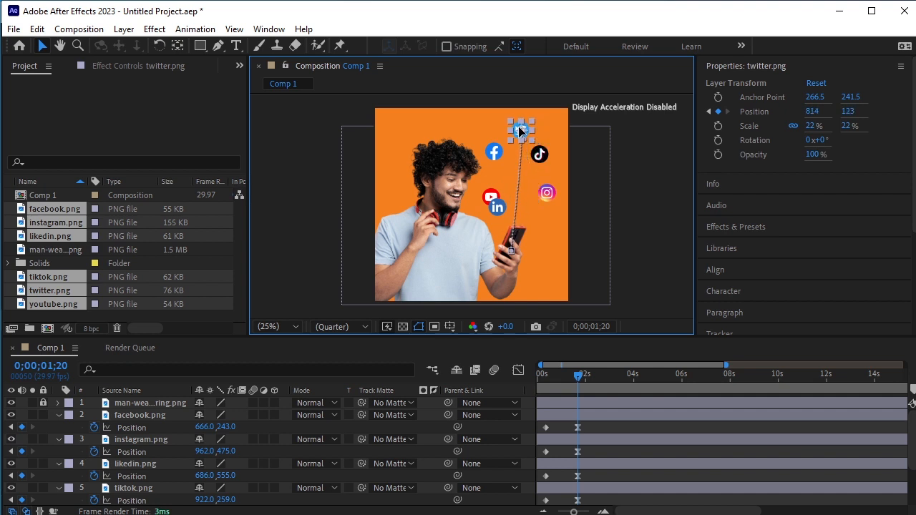
{"action": "mouse_move", "coordinate": [491, 196]}
{"action": "left_mouse_down"}
{"action": "mouse_move", "coordinate": [516, 182]}
{"action": "mouse_move", "coordinate": [489, 202]}
{"action": "left_mouse_up"}
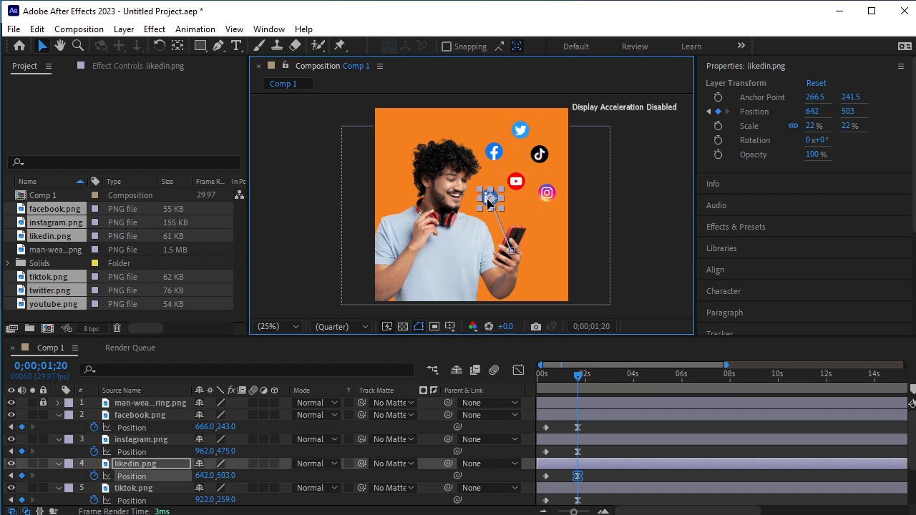
Reposition the Instagram icon to 938, 543 and the YouTube icon to 798, 427.
{"action": "scroll", "coordinate": [535, 187], "scroll_direction": "up", "scroll_amount": 2}
{"action": "left_click_drag", "start_coordinate": [535, 160], "coordinate": [499, 215]}
{"action": "left_click_drag", "start_coordinate": [524, 259], "coordinate": [516, 284]}
{"action": "left_click", "coordinate": [464, 244]}
{"action": "left_click_drag", "start_coordinate": [464, 244], "coordinate": [467, 249]}
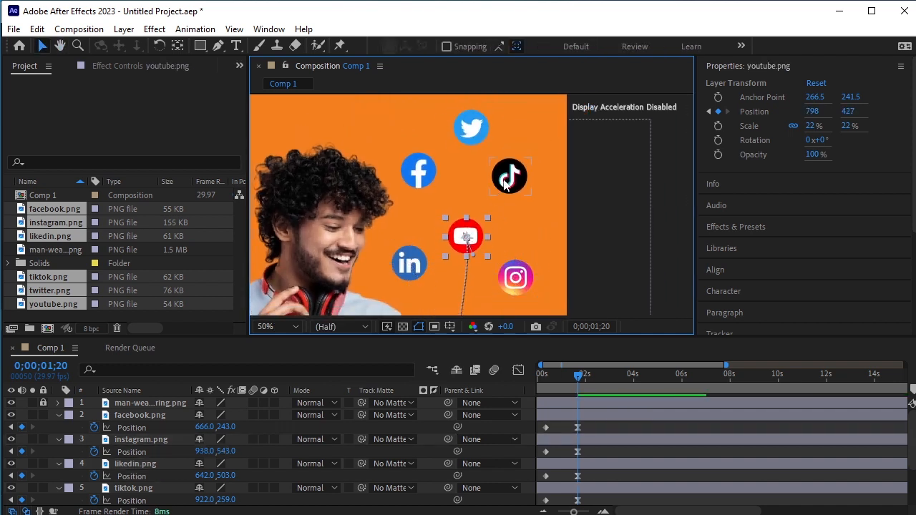
Tighten the cluster around YouTube: TikTok at 956, 369, Twitter at 834, 241, Facebook at 682, 323, LinkedIn at 682, 519, Instagram at 898, 545.
{"action": "left_click_drag", "start_coordinate": [509, 180], "coordinate": [522, 219]}
{"action": "left_click_drag", "start_coordinate": [472, 132], "coordinate": [480, 174]}
{"action": "left_click_drag", "start_coordinate": [424, 171], "coordinate": [429, 193]}
{"action": "left_click_drag", "start_coordinate": [410, 262], "coordinate": [425, 270]}
{"action": "left_click_drag", "start_coordinate": [425, 194], "coordinate": [425, 199]}
{"action": "left_click_drag", "start_coordinate": [510, 274], "coordinate": [494, 278]}
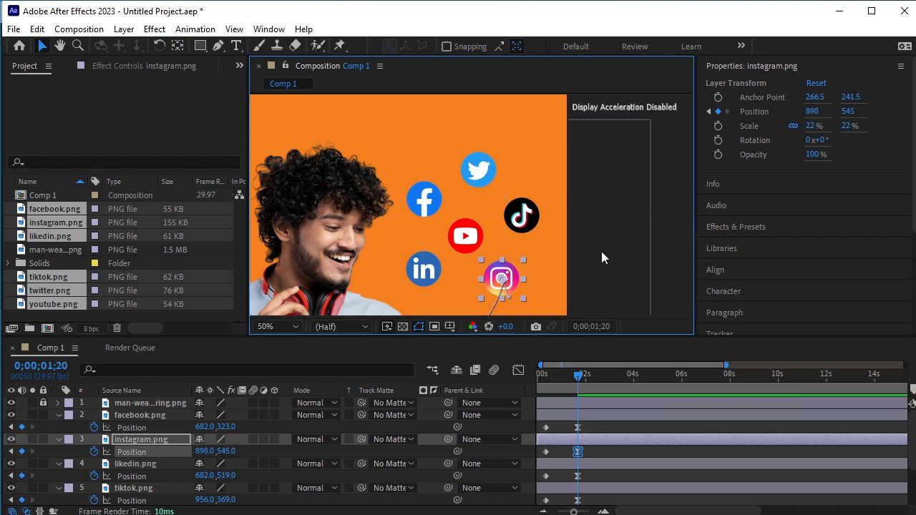
Curve the motion paths of the Instagram, TikTok and YouTube icons with their end keyframes' Bezier handles.
{"action": "left_click_drag", "start_coordinate": [490, 243], "coordinate": [485, 199]}
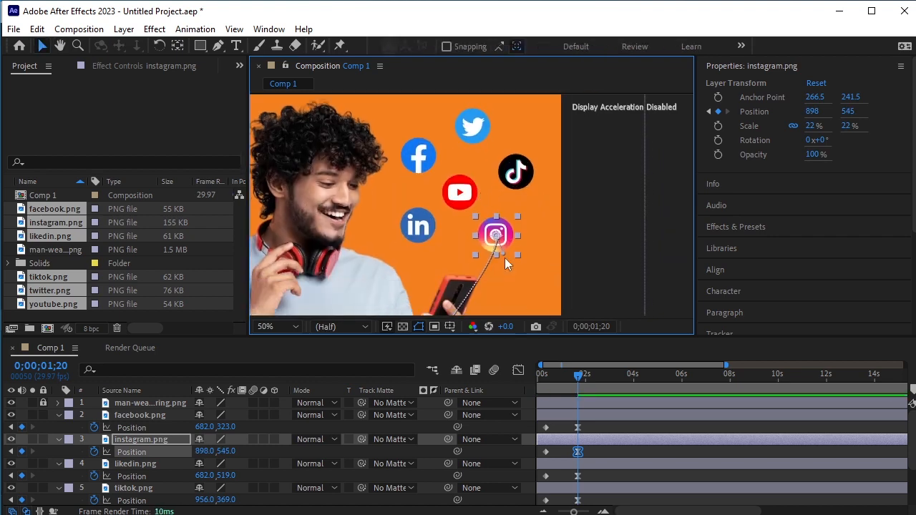
{"action": "left_click_drag", "start_coordinate": [503, 253], "coordinate": [523, 307]}
{"action": "left_click", "coordinate": [517, 179]}
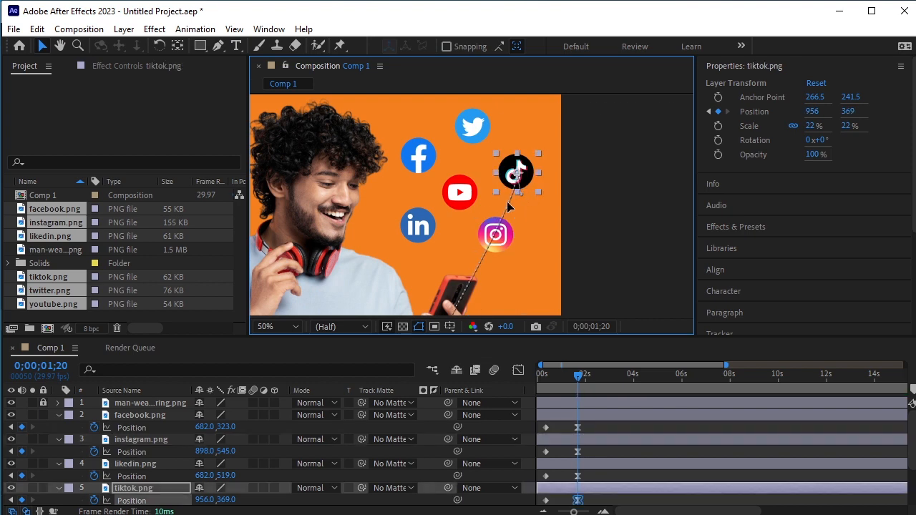
{"action": "left_click_drag", "start_coordinate": [516, 190], "coordinate": [428, 238]}
{"action": "left_click", "coordinate": [462, 200]}
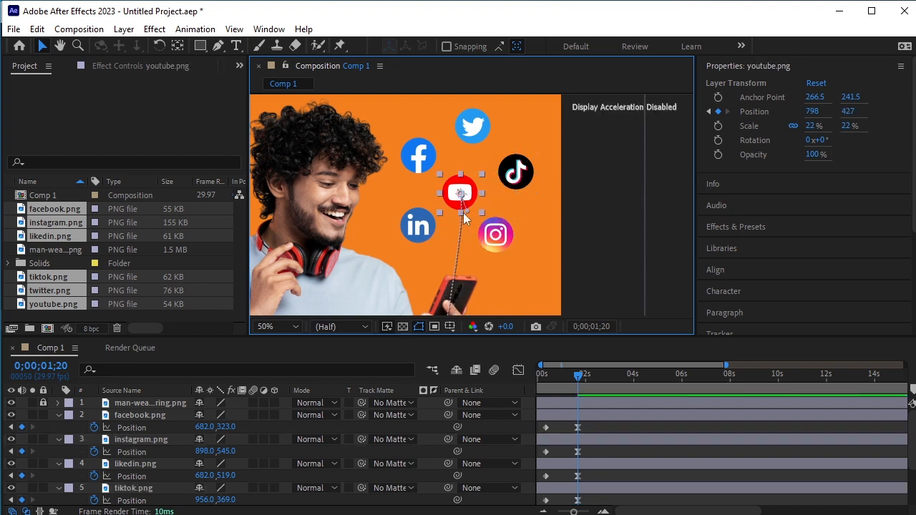
Curve the motion paths of the LinkedIn, Facebook and Twitter icons with their end keyframes' Bezier handles.
{"action": "left_click", "coordinate": [418, 226]}
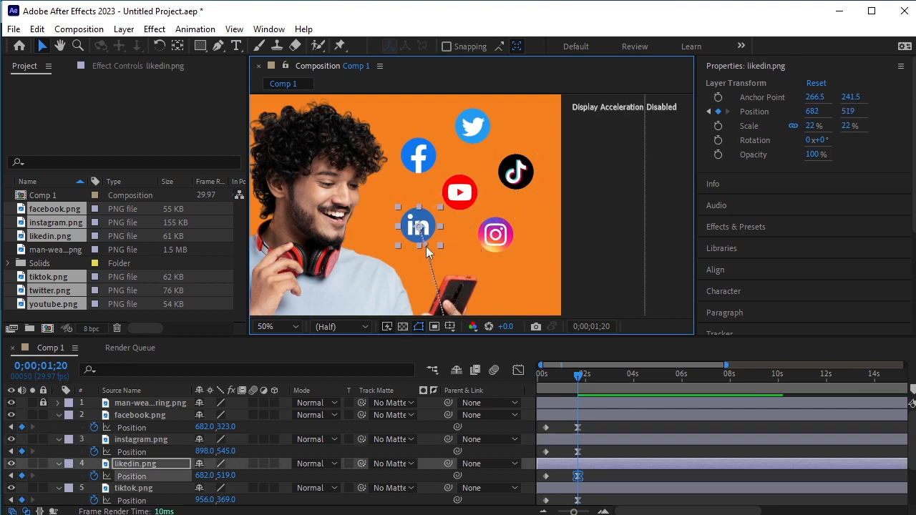
{"action": "left_click_drag", "start_coordinate": [426, 246], "coordinate": [398, 282]}
{"action": "left_click", "coordinate": [424, 159]}
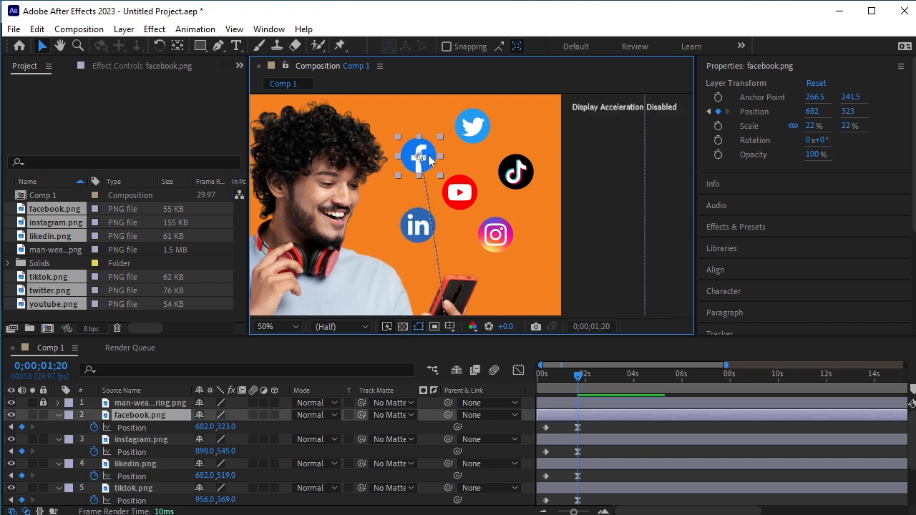
{"action": "left_click_drag", "start_coordinate": [425, 183], "coordinate": [443, 191]}
{"action": "left_click", "coordinate": [472, 126]}
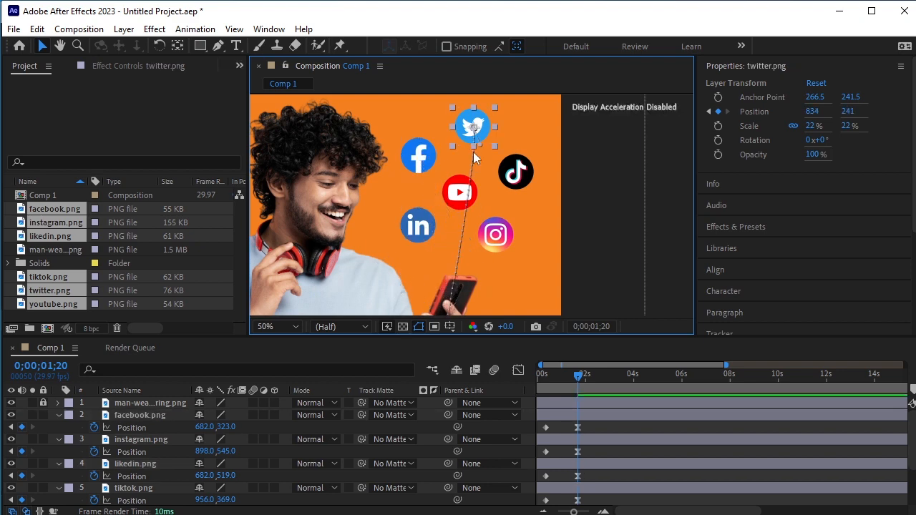
{"action": "left_click_drag", "start_coordinate": [473, 152], "coordinate": [422, 231]}
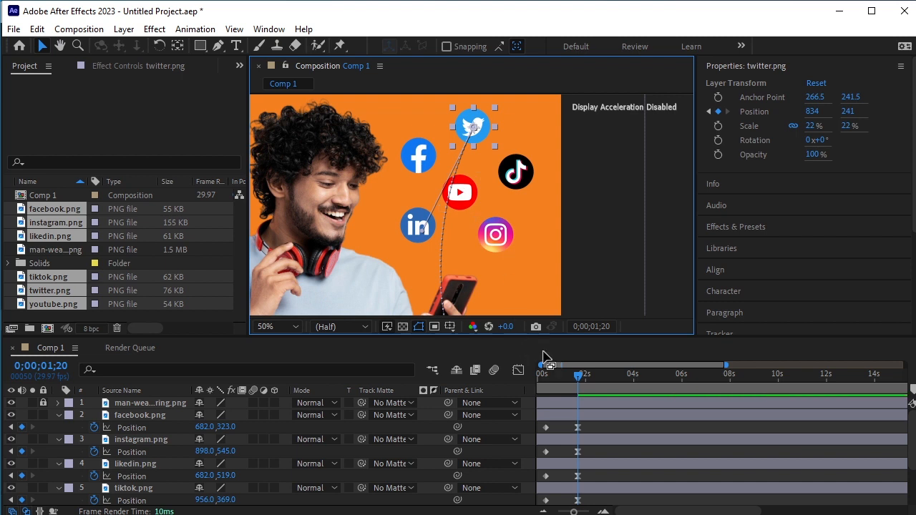
Set the composition view to 25% and preview the icon animation from the start of the timeline.
{"action": "left_click", "coordinate": [564, 376]}
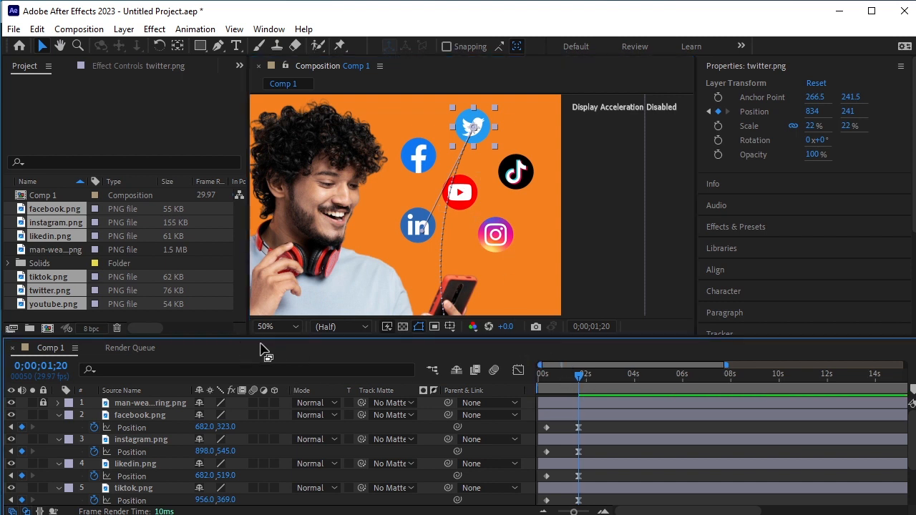
{"action": "left_click", "coordinate": [291, 329]}
{"action": "left_click", "coordinate": [277, 440]}
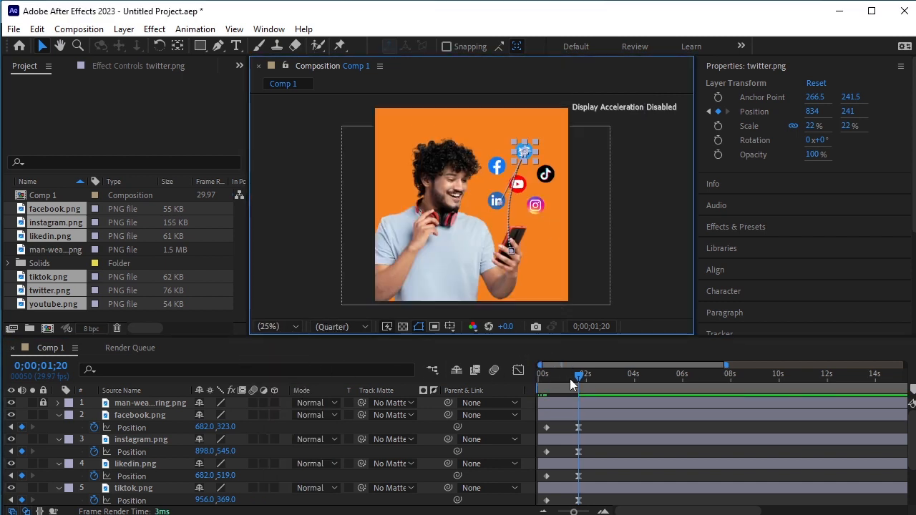
{"action": "left_click_drag", "start_coordinate": [576, 384], "coordinate": [495, 393]}
{"action": "key", "text": "space"}
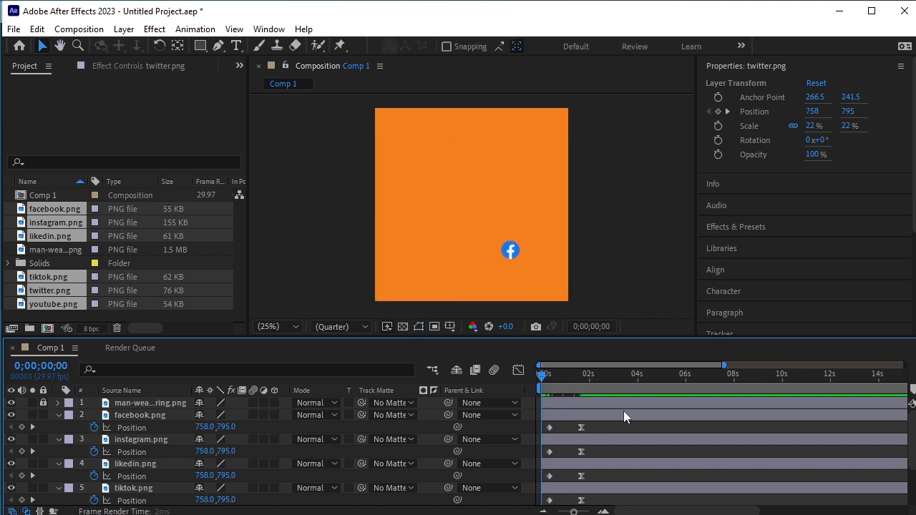
{"action": "key", "text": "space"}
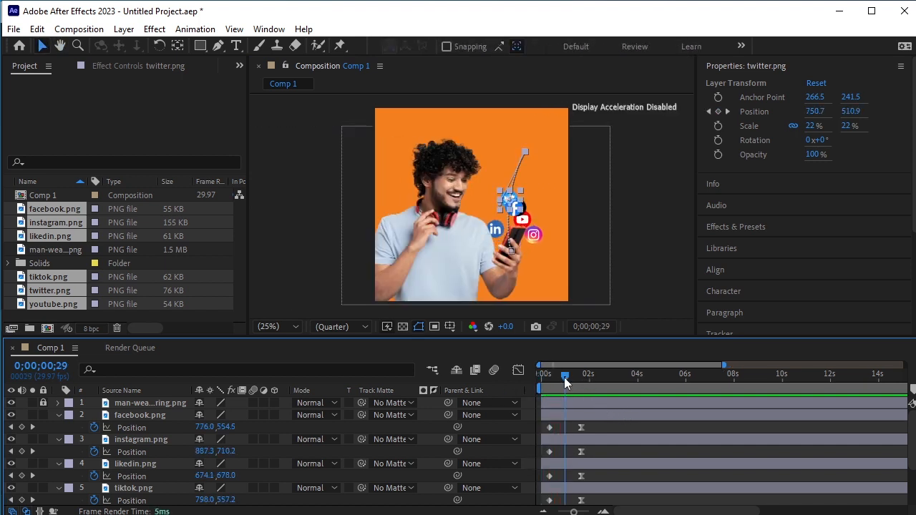
Trim the start of the six social media icon layers to their first position keyframes at 0;00;00;10.
{"action": "left_click_drag", "start_coordinate": [564, 377], "coordinate": [529, 386]}
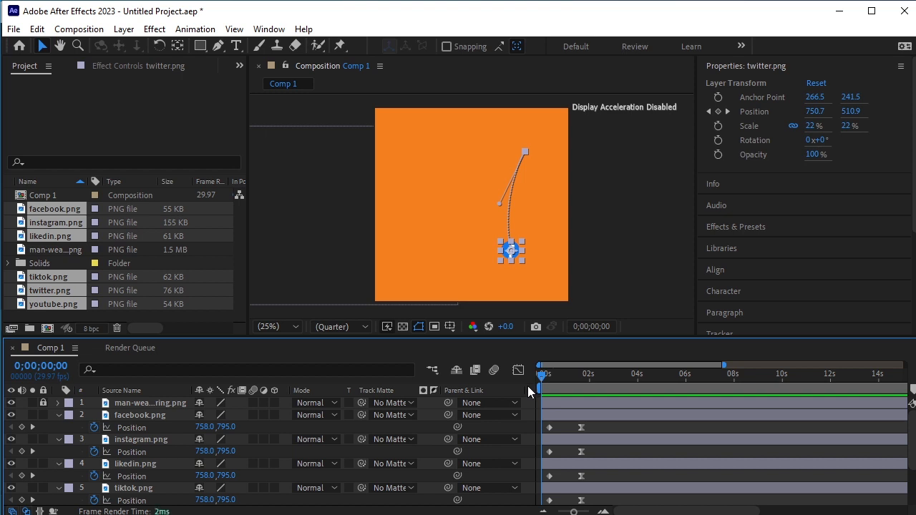
{"action": "left_click_drag", "start_coordinate": [540, 388], "coordinate": [527, 405]}
{"action": "left_click", "coordinate": [33, 427]}
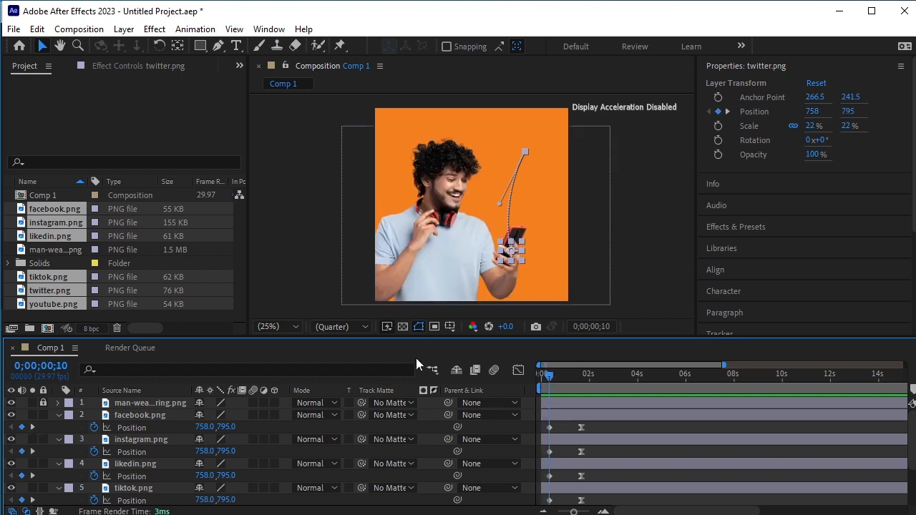
{"action": "left_click_drag", "start_coordinate": [441, 339], "coordinate": [441, 297]}
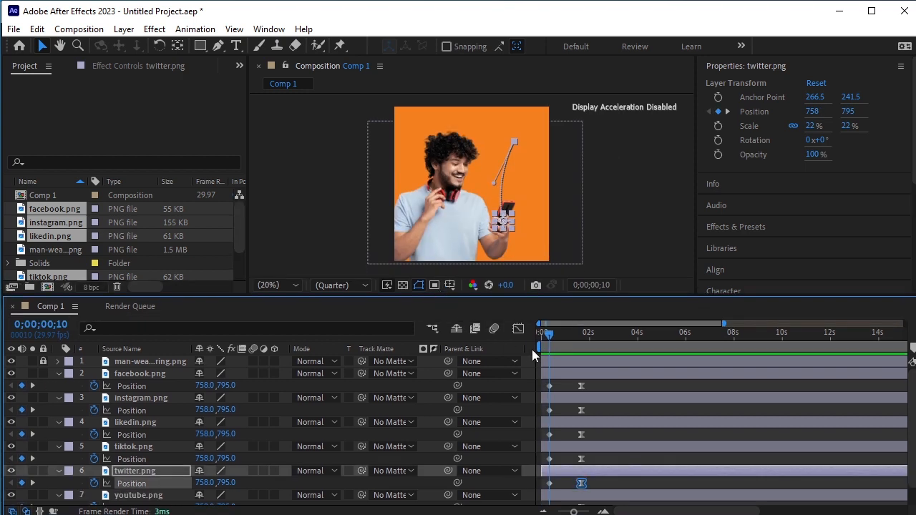
{"action": "left_click", "coordinate": [604, 376]}
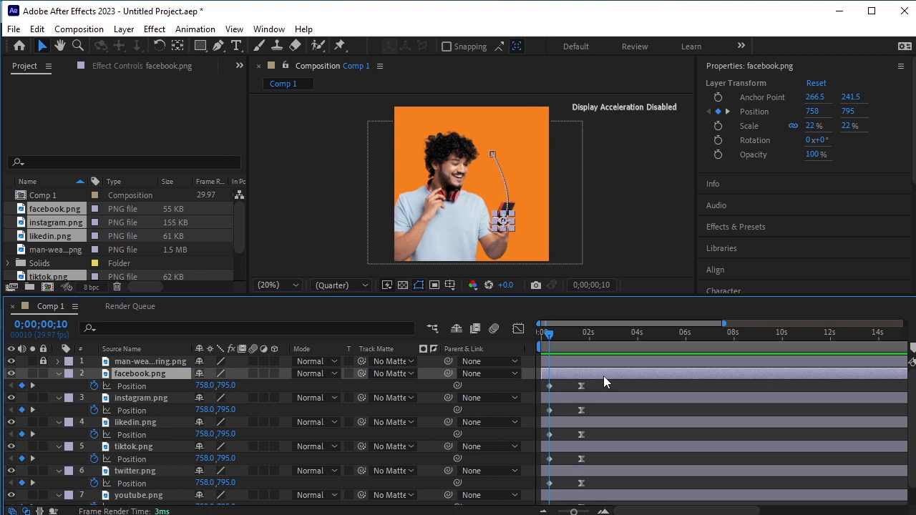
{"action": "left_click", "coordinate": [577, 499], "text": "shift"}
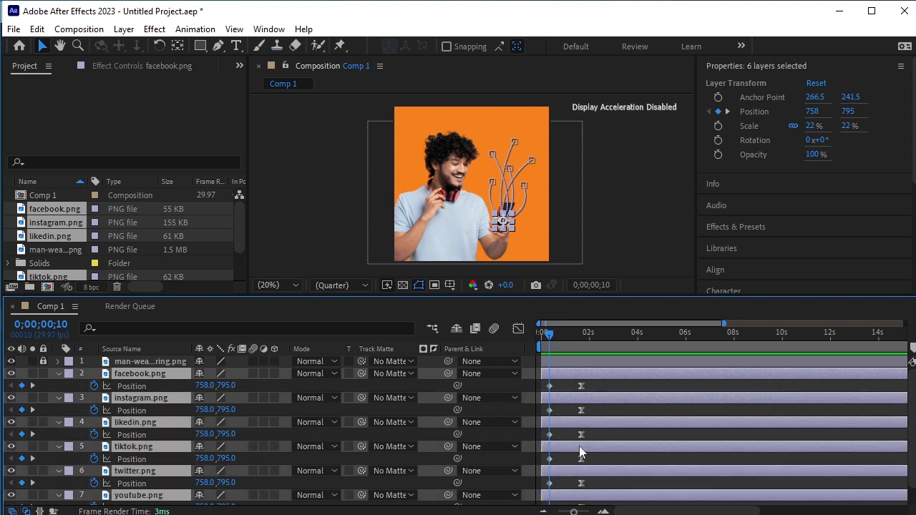
{"action": "scroll", "coordinate": [573, 430], "scroll_direction": "down", "scroll_amount": 1}
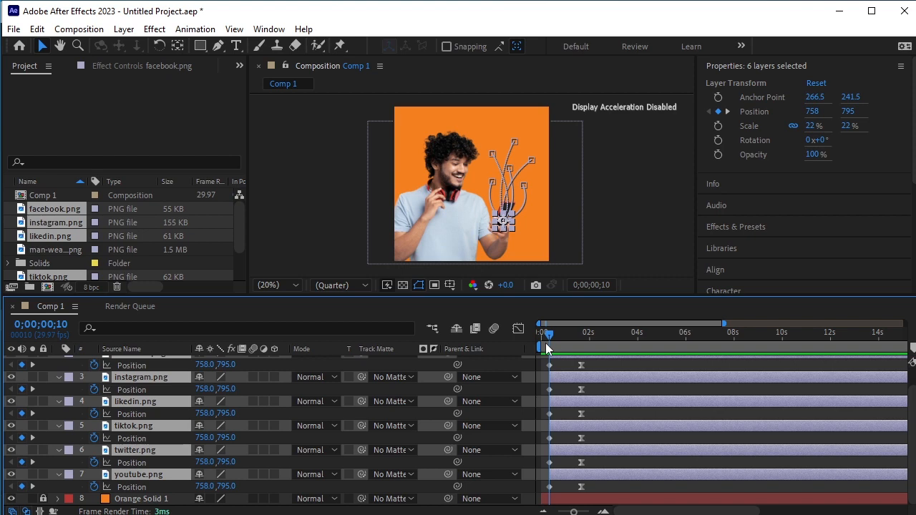
Move the six icons' end position keyframes earlier to about 0;00;01;09 and apply Easy Ease to their start keyframes.
{"action": "key", "text": "space"}
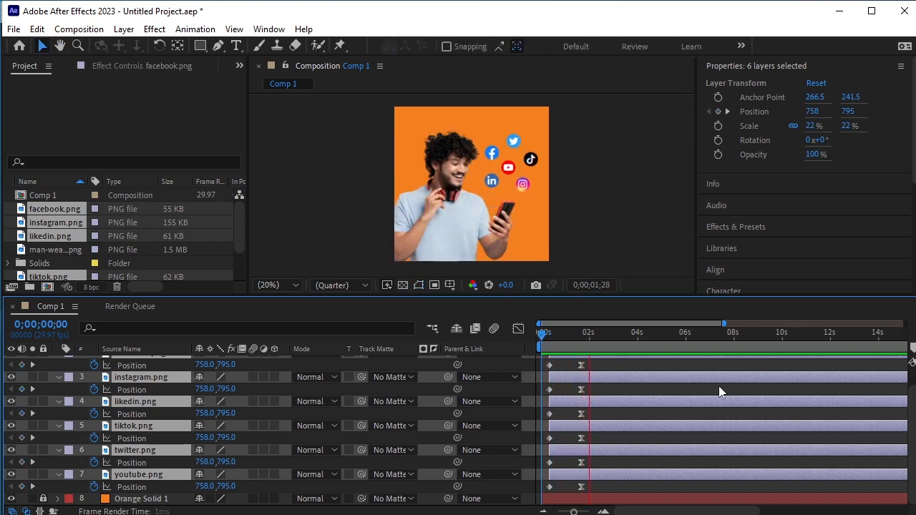
{"action": "key", "text": "space"}
{"action": "left_click_drag", "start_coordinate": [592, 362], "coordinate": [573, 492]}
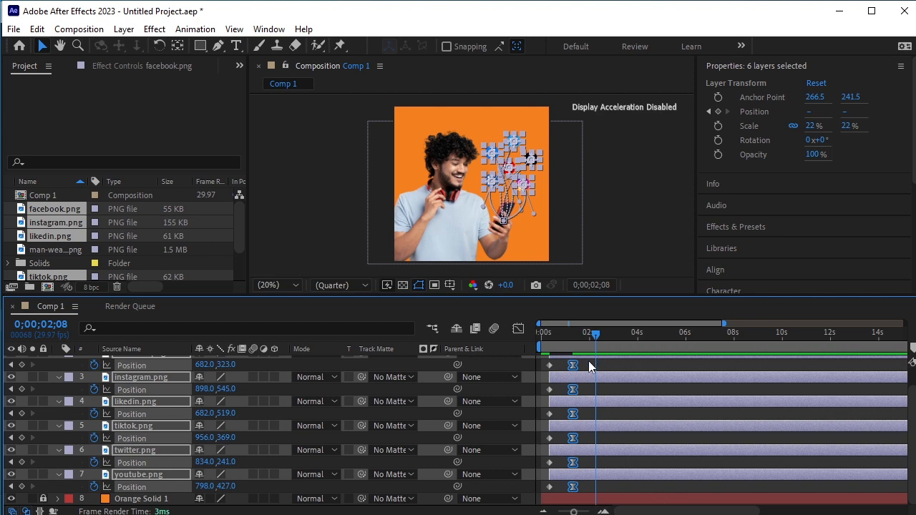
{"action": "left_click", "coordinate": [590, 366]}
{"action": "left_click_drag", "start_coordinate": [562, 359], "coordinate": [547, 499]}
{"action": "key", "text": "F9"}
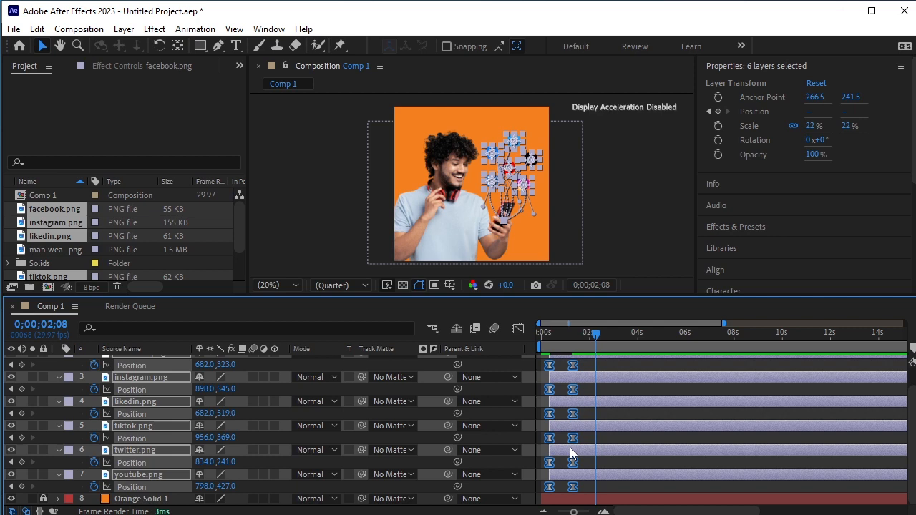
In the icons' speed graph, extend the start keyframes' easing handles to about frame 20 and the end keyframes' handles back to about 0;00;01;01.
{"action": "left_click", "coordinate": [518, 329]}
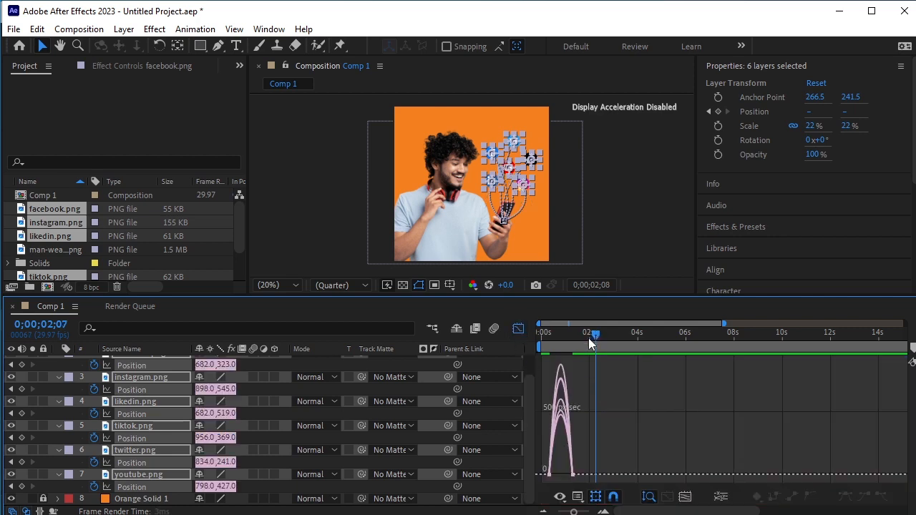
{"action": "left_click_drag", "start_coordinate": [589, 339], "coordinate": [562, 381]}
{"action": "key", "text": "equal"}
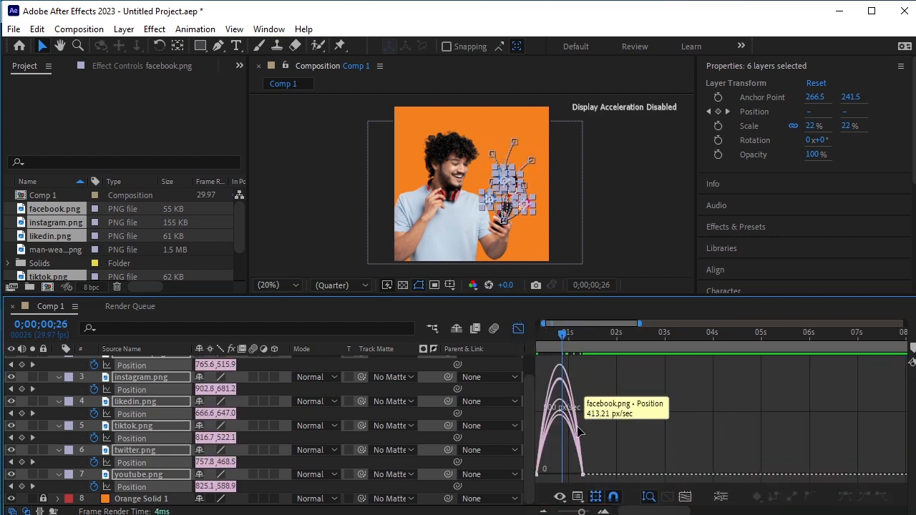
{"action": "key", "text": "equal"}
{"action": "key", "text": "equal"}
{"action": "left_click_drag", "start_coordinate": [563, 338], "coordinate": [670, 407]}
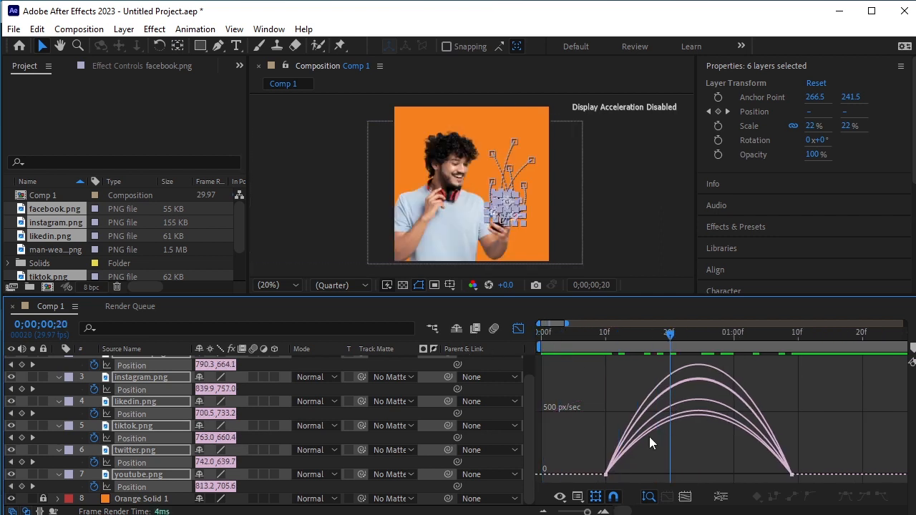
{"action": "left_click_drag", "start_coordinate": [644, 463], "coordinate": [601, 484]}
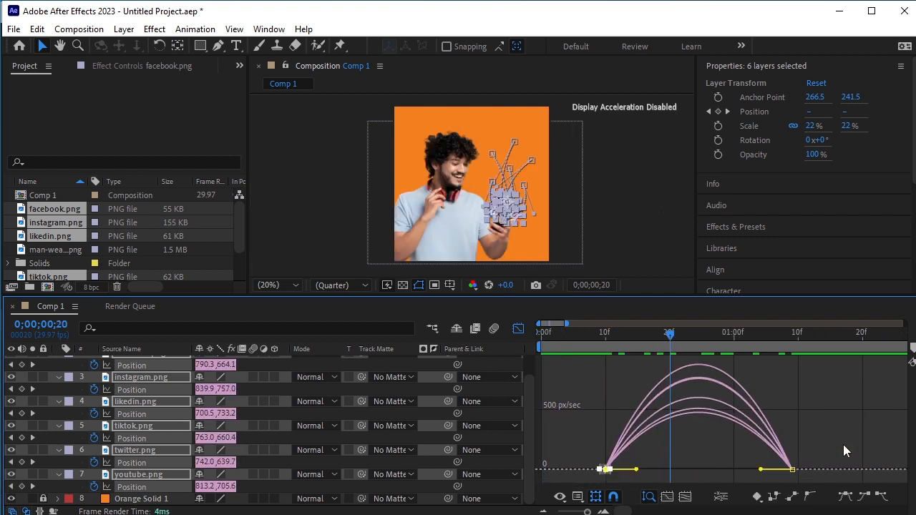
{"action": "left_click_drag", "start_coordinate": [818, 461], "coordinate": [742, 470]}
{"action": "left_click_drag", "start_coordinate": [636, 470], "coordinate": [669, 470]}
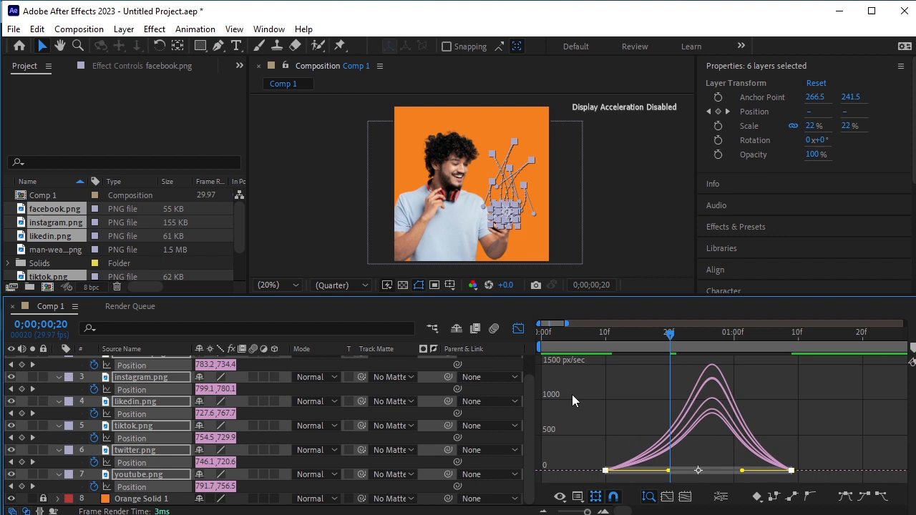
{"action": "left_click", "coordinate": [518, 330]}
Preview the eased icon animation from the beginning of the timeline, including once with the full timeline in view.
{"action": "key", "text": "Home"}
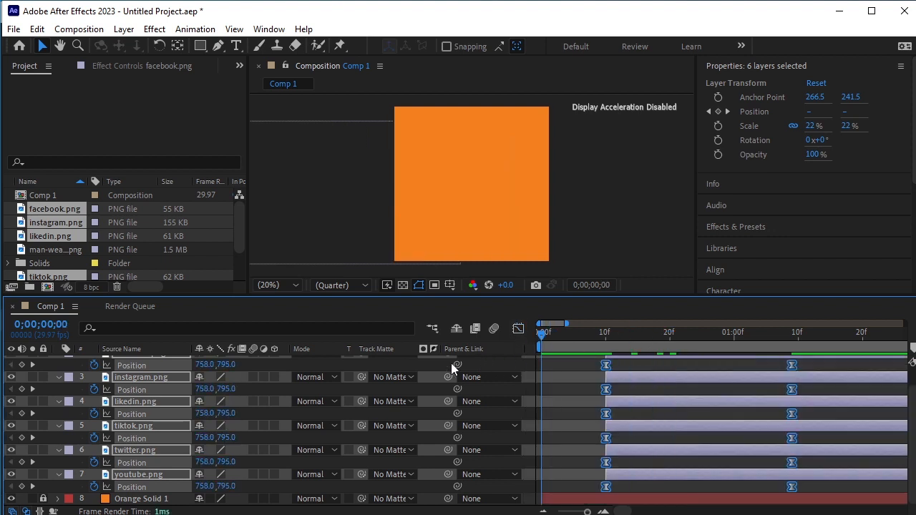
{"action": "key", "text": "space"}
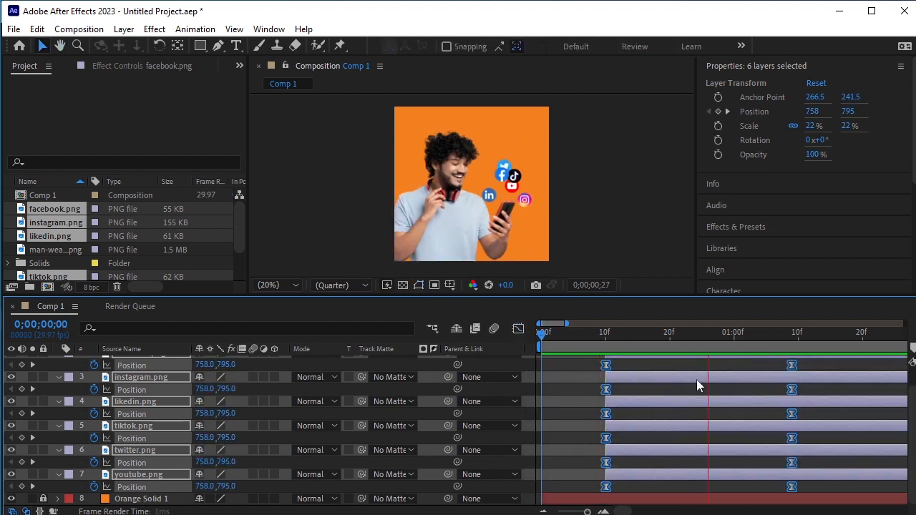
{"action": "key", "text": "space"}
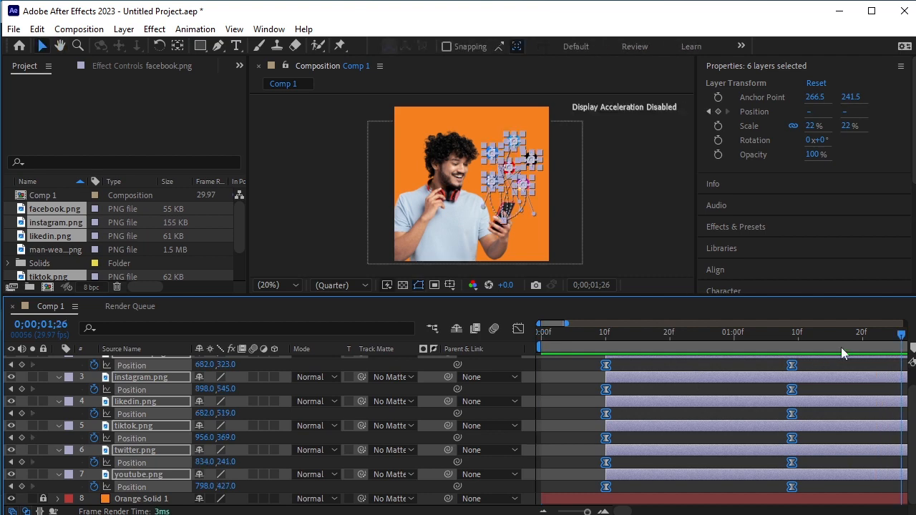
{"action": "left_click_drag", "start_coordinate": [587, 511], "coordinate": [573, 511]}
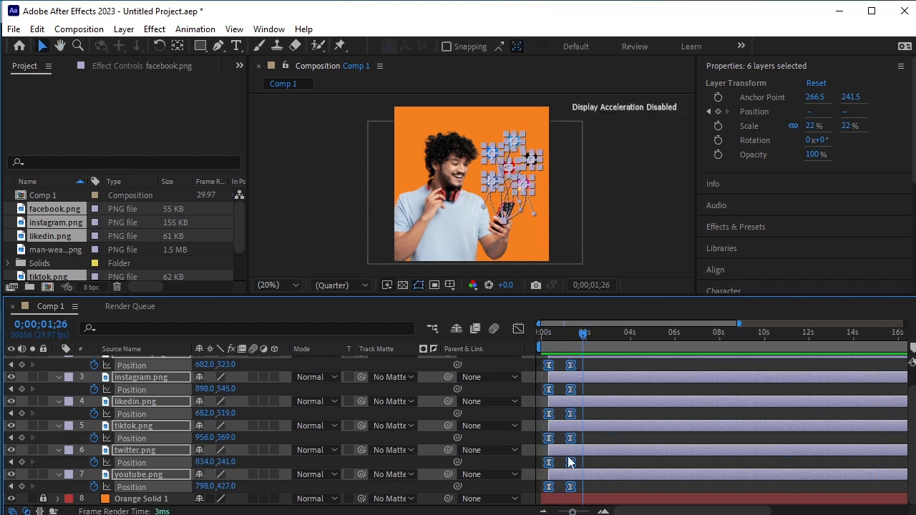
{"action": "left_click_drag", "start_coordinate": [584, 334], "coordinate": [513, 383]}
{"action": "key", "text": "space"}
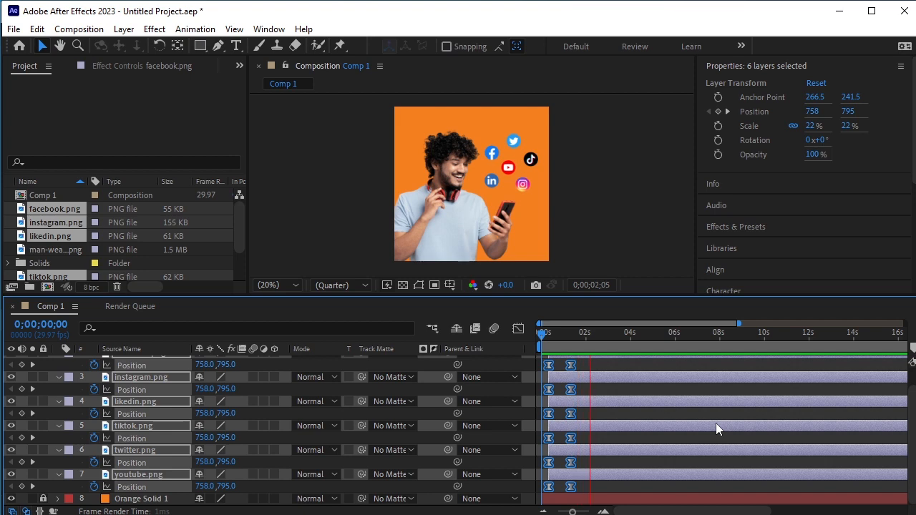
{"action": "key", "text": "space"}
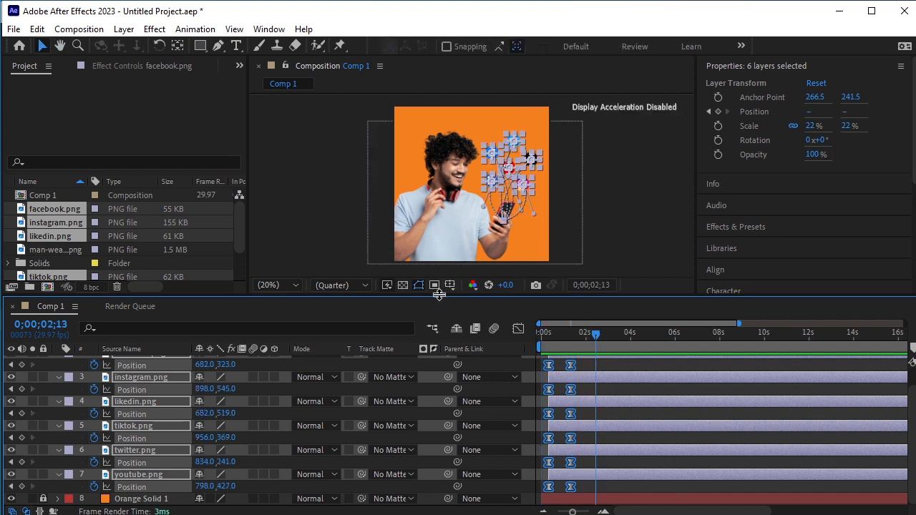
Apply the Wiggle - position preset to all six icon layers.
{"action": "scroll", "coordinate": [111, 394], "scroll_direction": "up", "scroll_amount": 1}
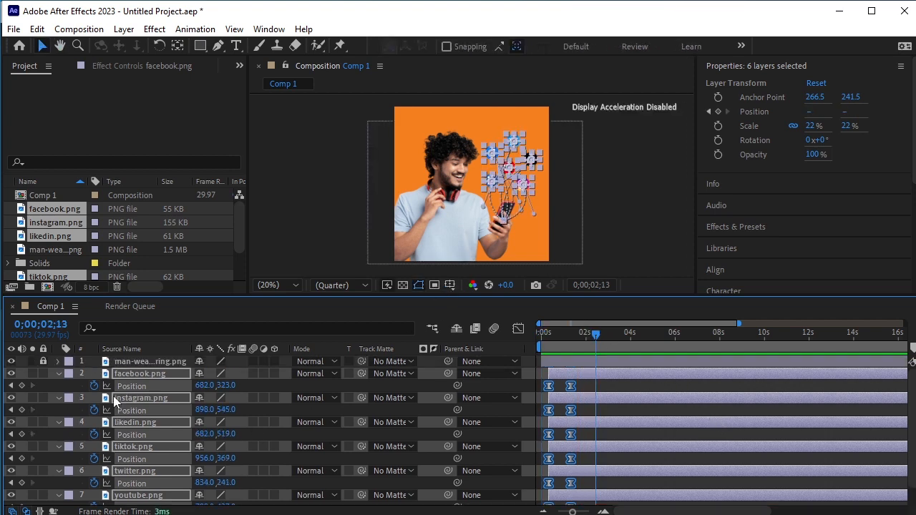
{"action": "left_click", "coordinate": [145, 377]}
{"action": "scroll", "coordinate": [146, 429], "scroll_direction": "down", "scroll_amount": 1}
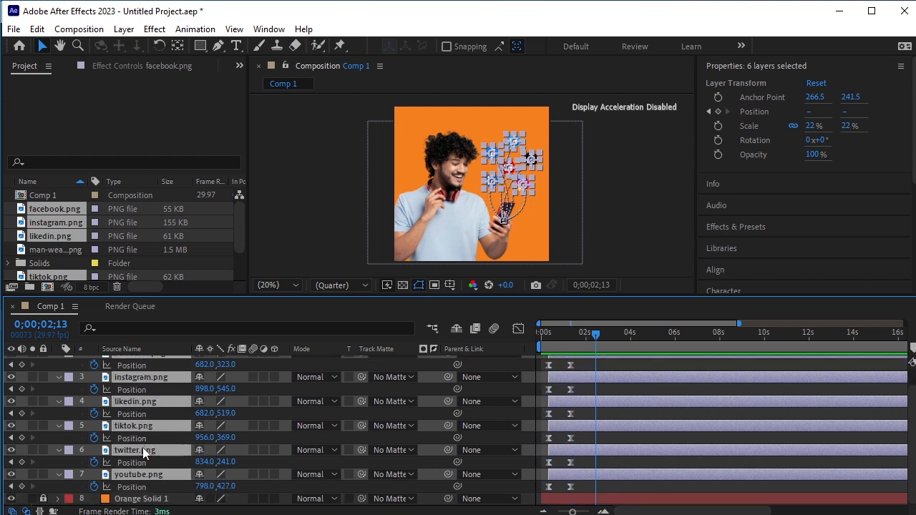
{"action": "left_click", "coordinate": [766, 227]}
{"action": "left_click", "coordinate": [744, 147]}
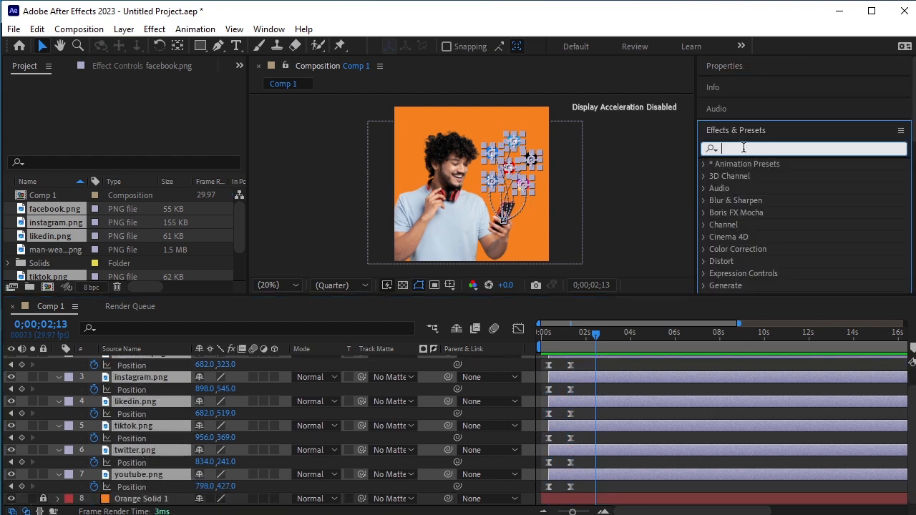
{"action": "type", "text": "wig"}
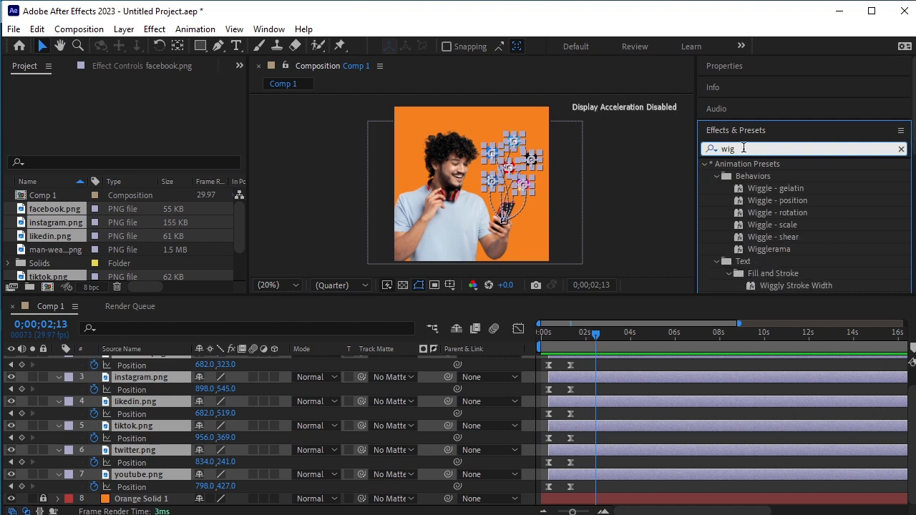
{"action": "double_click", "coordinate": [798, 201]}
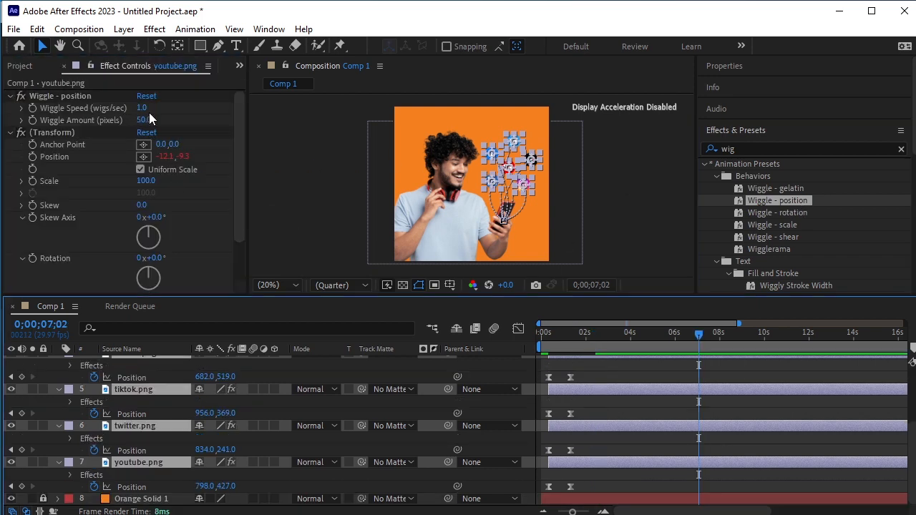
Set the Wiggle - position speed to 0.9 wigs/sec and its amount to 45 pixels.
{"action": "left_click", "coordinate": [143, 108]}
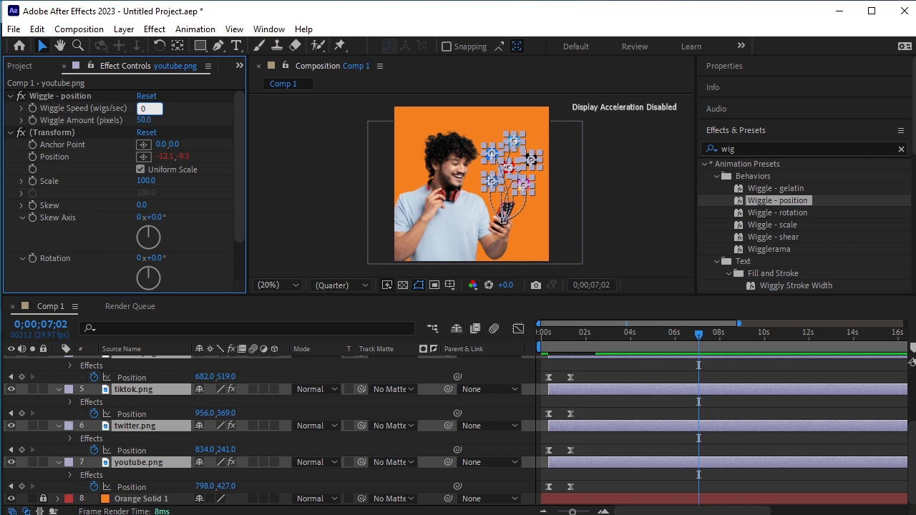
{"action": "key", "text": "Return"}
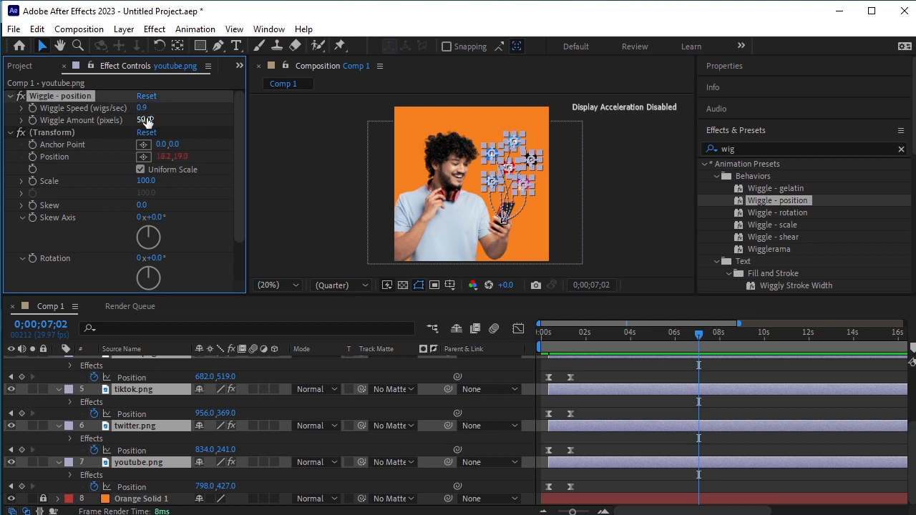
{"action": "left_click", "coordinate": [143, 121]}
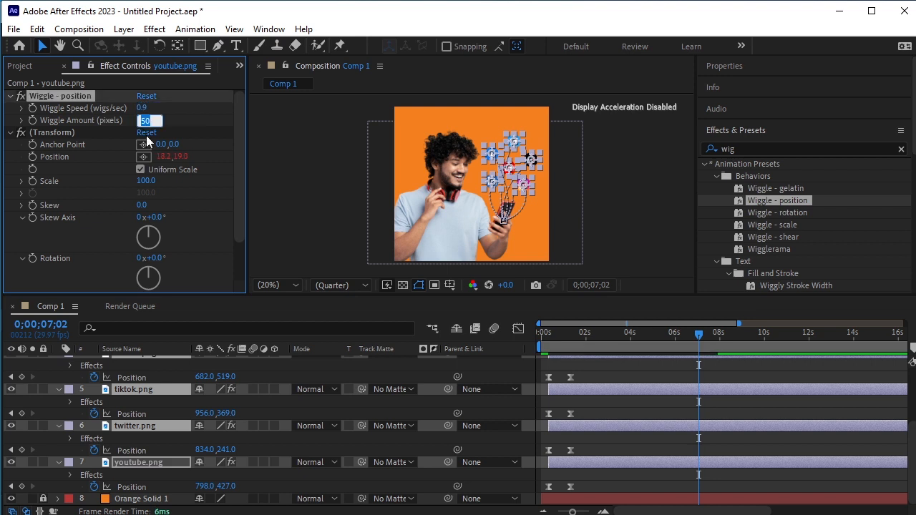
{"action": "type", "text": "4"}
{"action": "key", "text": "Return"}
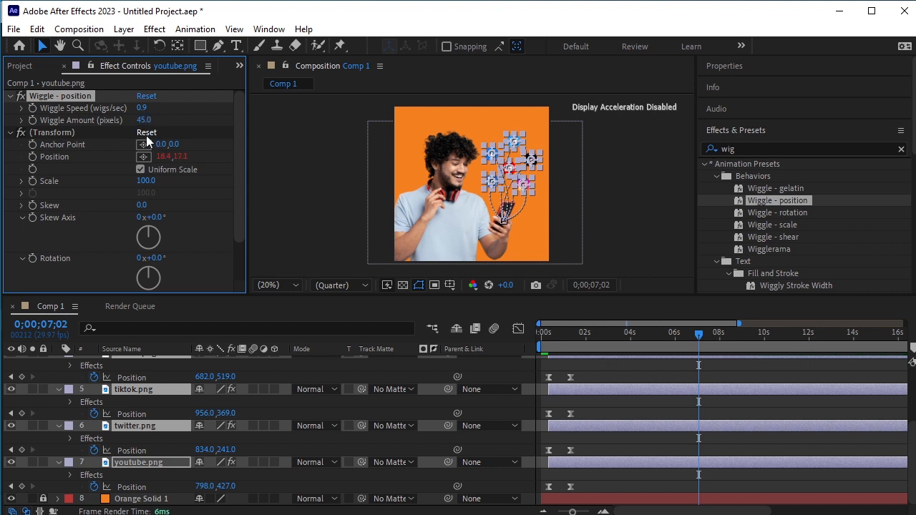
Add the Wiggle - rotation preset to the icon layers with a speed of 0.5 wigs/sec and an amount of 15 degrees.
{"action": "double_click", "coordinate": [790, 213]}
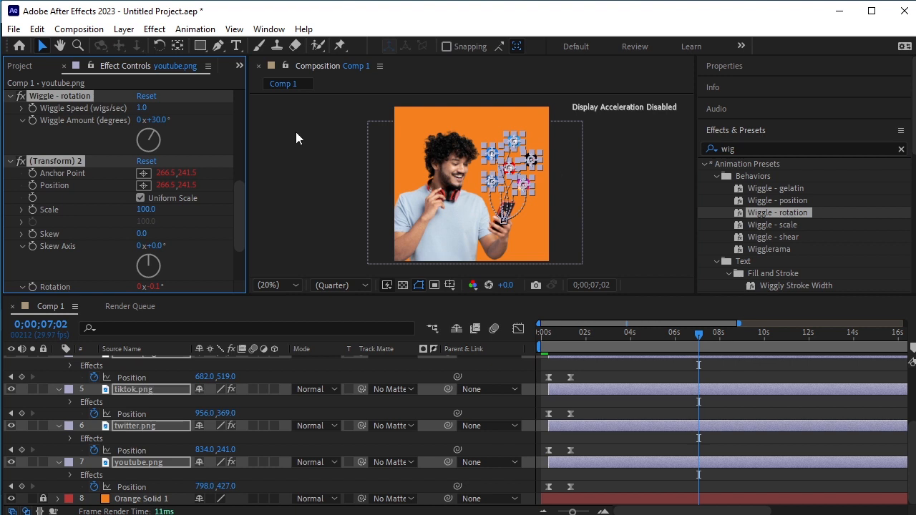
{"action": "left_click", "coordinate": [142, 108]}
{"action": "type", "text": "0.5"}
{"action": "key", "text": "Return"}
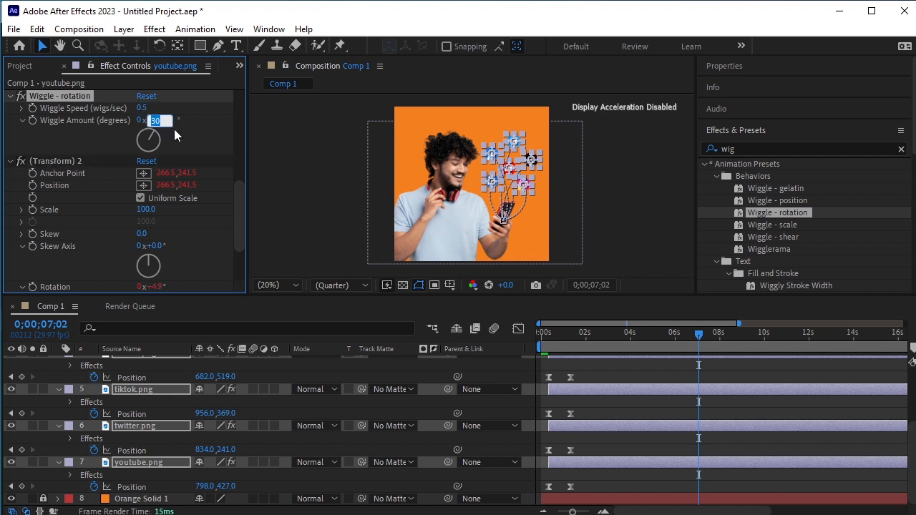
{"action": "type", "text": "15"}
{"action": "left_click", "coordinate": [307, 238]}
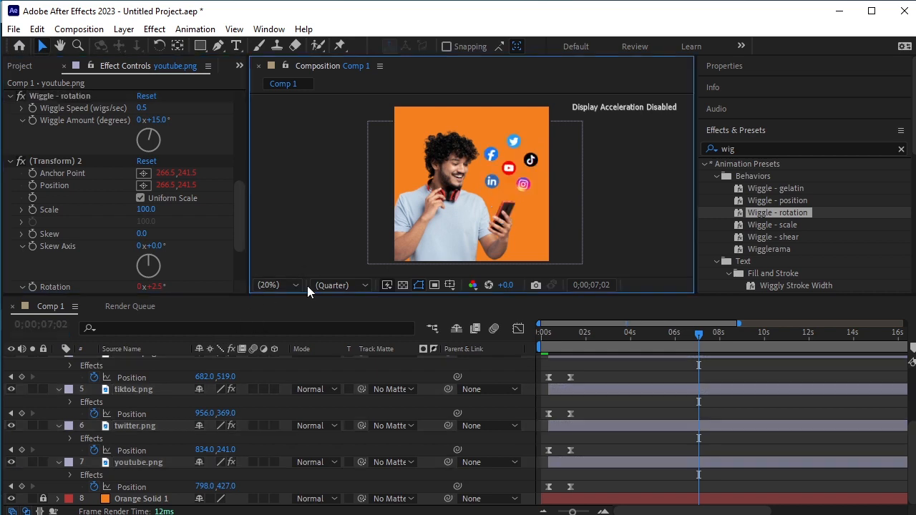
Enlarge the composition view and preview the icons' wiggle from 0;00;03;21.
{"action": "left_click_drag", "start_coordinate": [317, 295], "coordinate": [317, 352]}
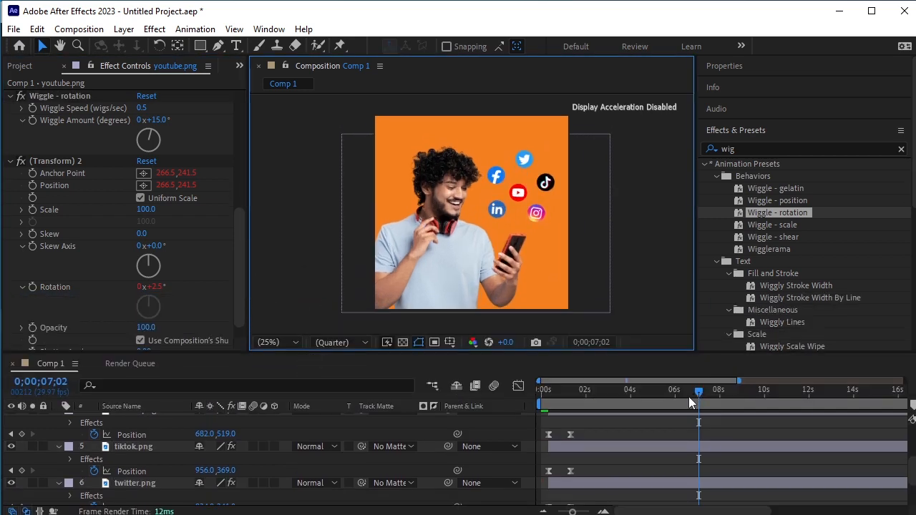
{"action": "left_click", "coordinate": [621, 412]}
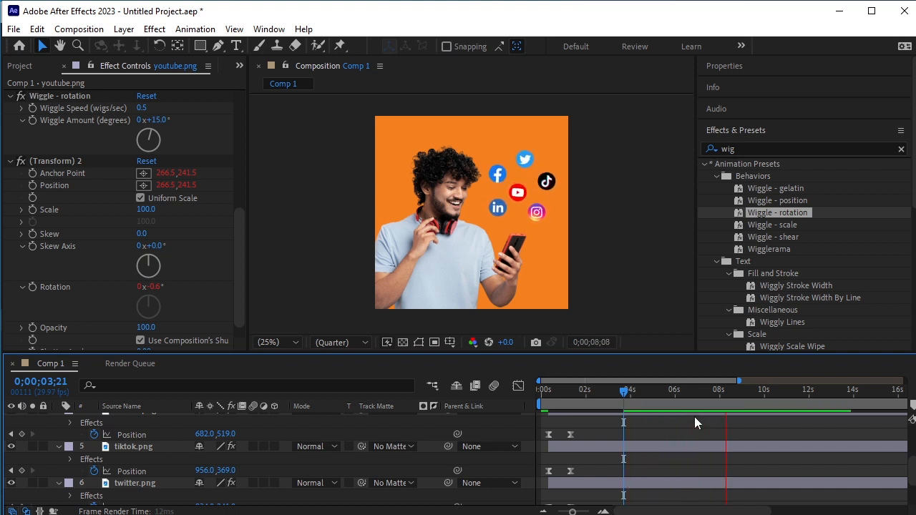
{"action": "key", "text": "space"}
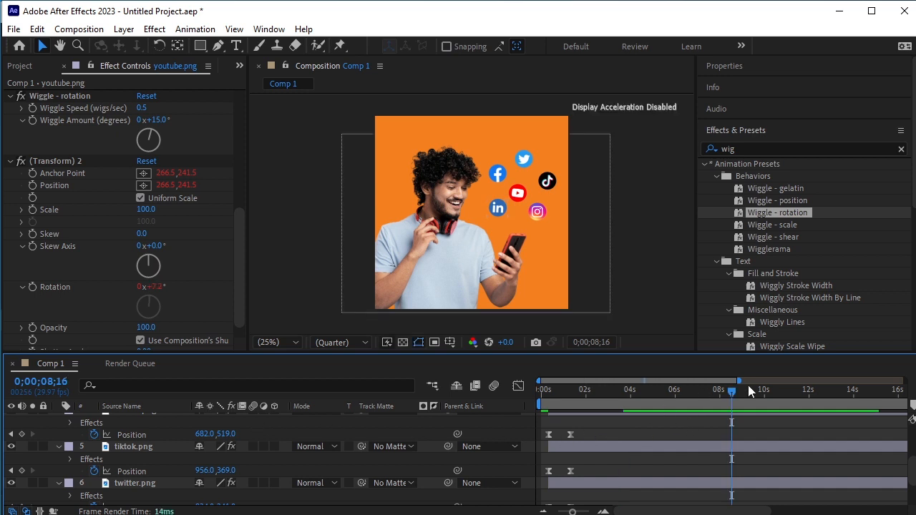
At 0;00;01;09, add the title "Transforming ideas into stunning visuals" above the man, breaking the line before "into".
{"action": "left_click_drag", "start_coordinate": [724, 392], "coordinate": [582, 393]}
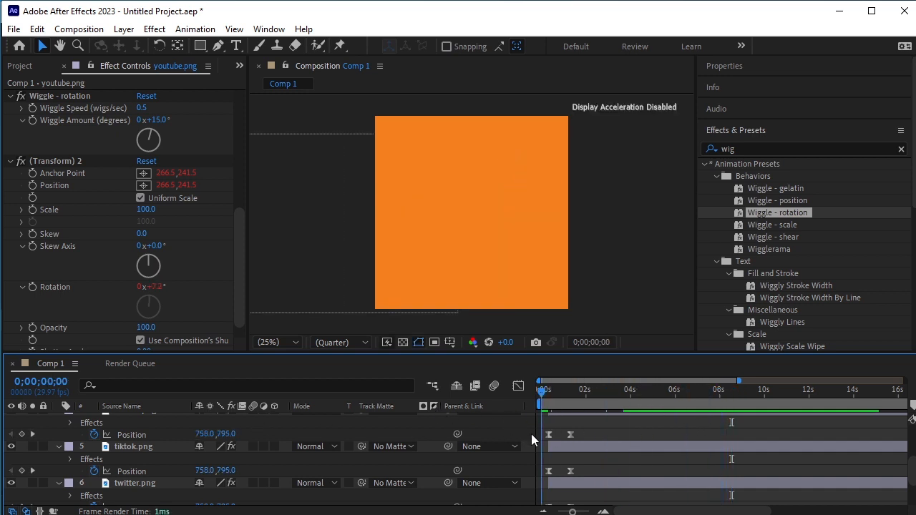
{"action": "left_click_drag", "start_coordinate": [580, 445], "coordinate": [568, 476]}
{"action": "scroll", "coordinate": [73, 447], "scroll_direction": "up", "scroll_amount": 3}
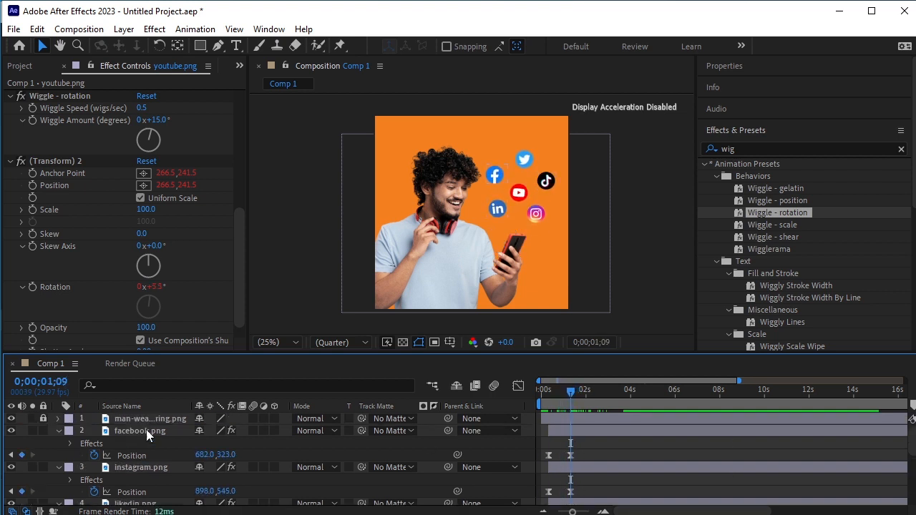
{"action": "left_click", "coordinate": [297, 265]}
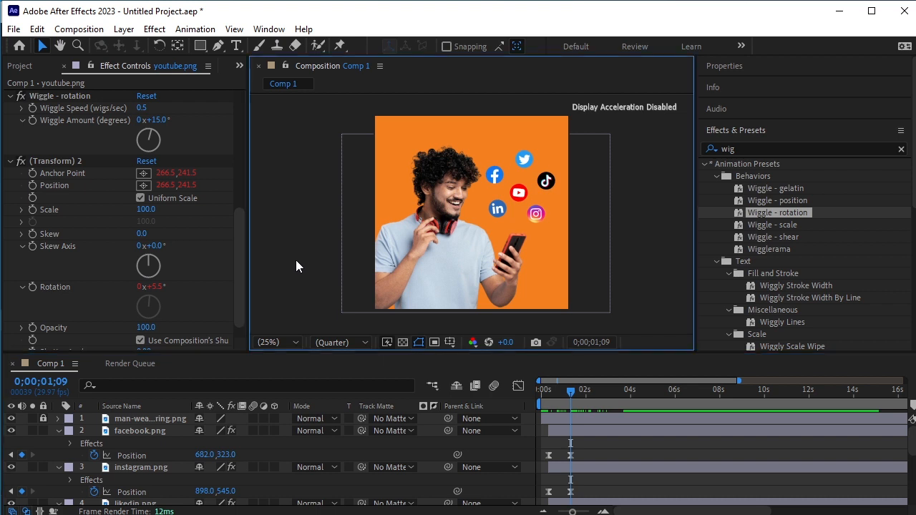
{"action": "left_click", "coordinate": [237, 47]}
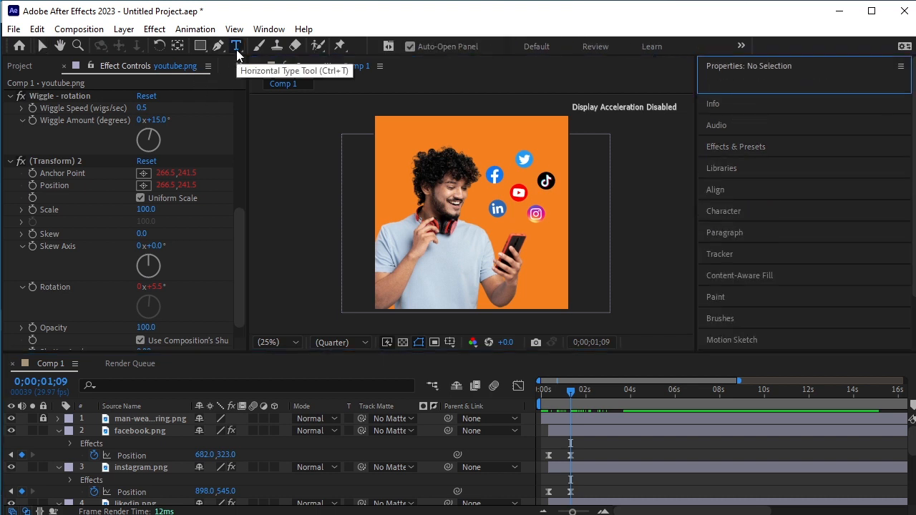
{"action": "left_click", "coordinate": [388, 127]}
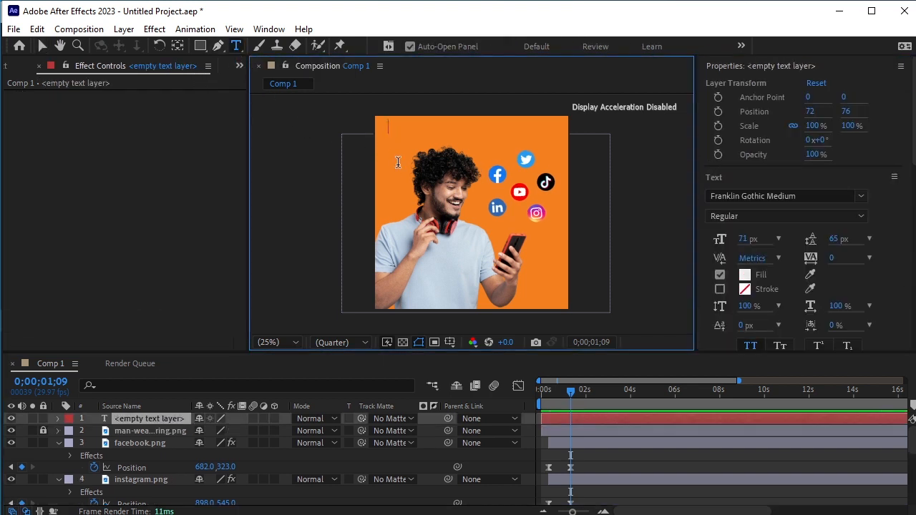
{"action": "type", "text": "Transforming ideas into stunning visuals"}
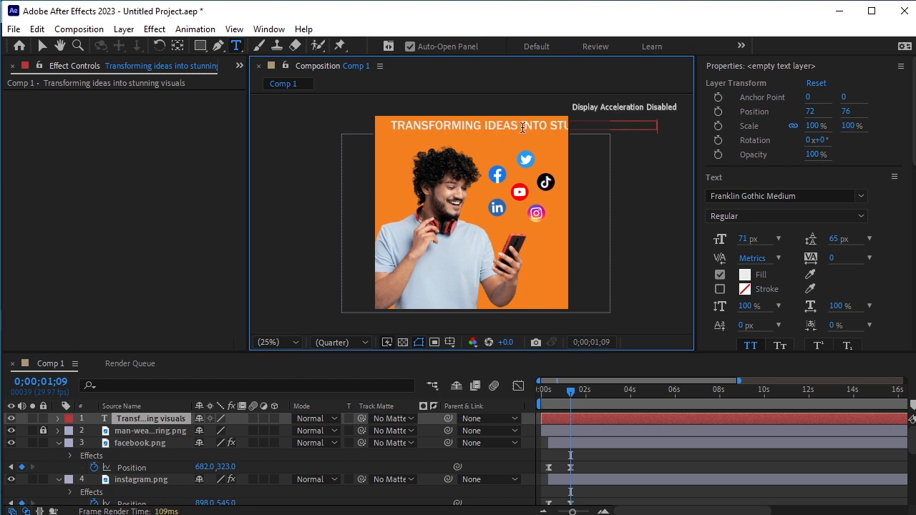
{"action": "left_click", "coordinate": [522, 127]}
{"action": "key", "text": "Return"}
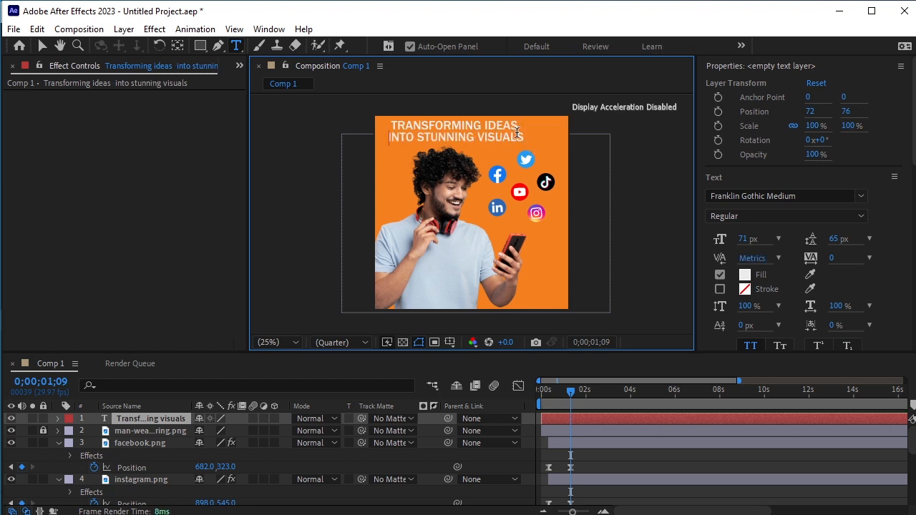
Remove the leading space before "Transforming" and shift the title slightly closer to the composition's left edge.
{"action": "scroll", "coordinate": [528, 141], "scroll_direction": "up", "scroll_amount": 1}
{"action": "key", "text": "h"}
{"action": "left_click_drag", "start_coordinate": [469, 138], "coordinate": [483, 256]}
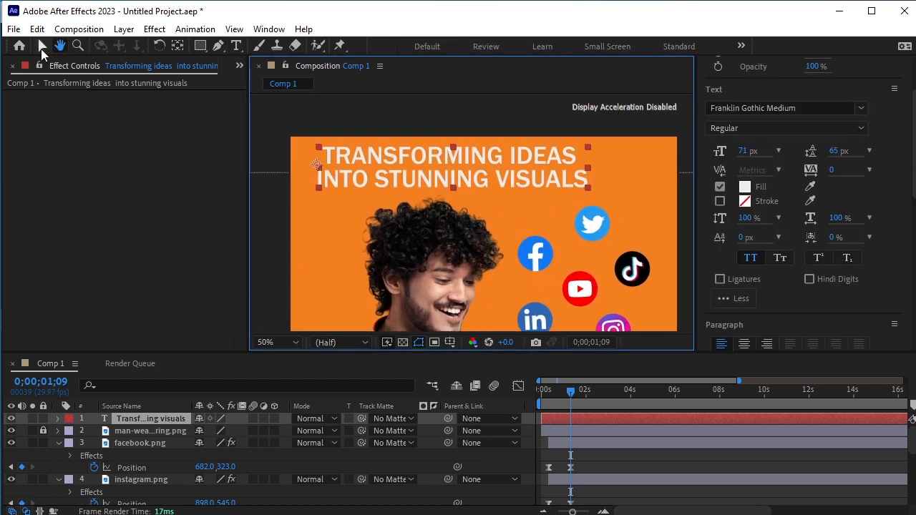
{"action": "left_click", "coordinate": [41, 49]}
{"action": "mouse_move", "coordinate": [402, 148]}
{"action": "left_mouse_down"}
{"action": "mouse_move", "coordinate": [385, 147]}
{"action": "mouse_move", "coordinate": [394, 147]}
{"action": "left_mouse_up"}
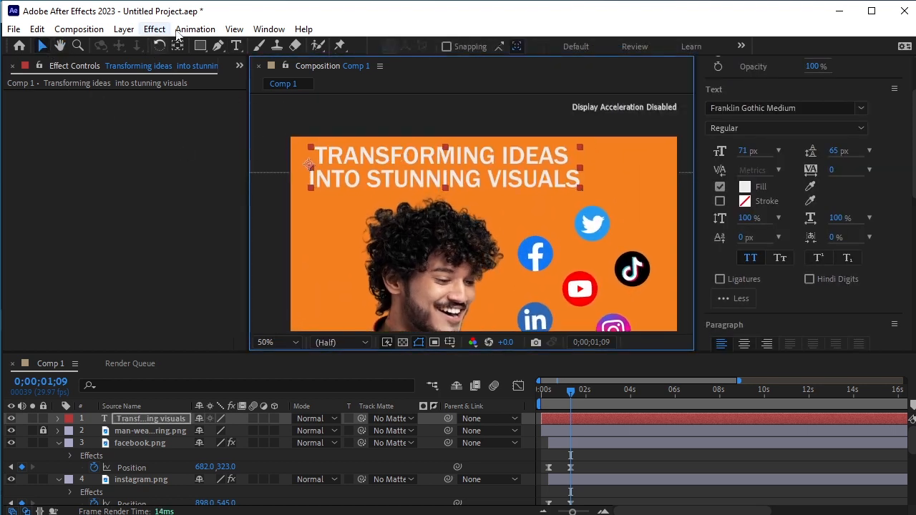
{"action": "left_click", "coordinate": [237, 45]}
{"action": "left_click", "coordinate": [308, 154]}
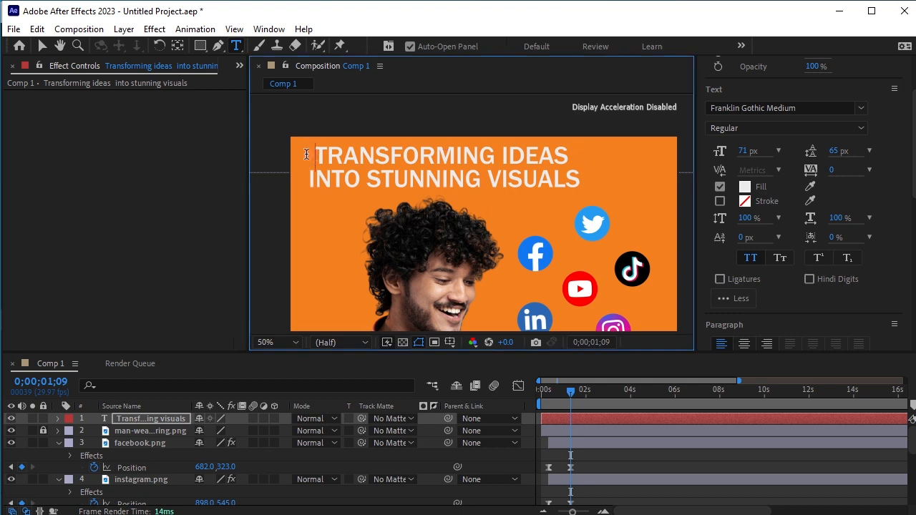
{"action": "key", "text": "BackSpace"}
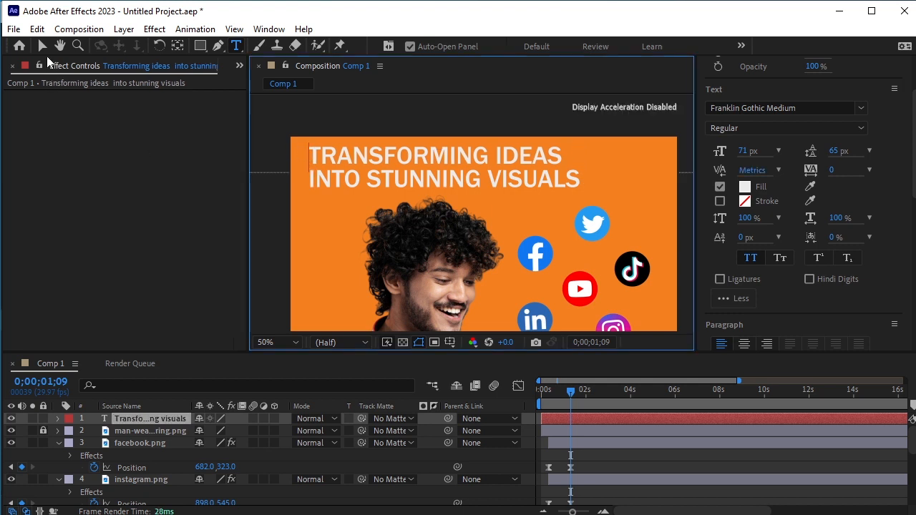
{"action": "left_click", "coordinate": [42, 49]}
{"action": "left_click_drag", "start_coordinate": [407, 183], "coordinate": [405, 182]}
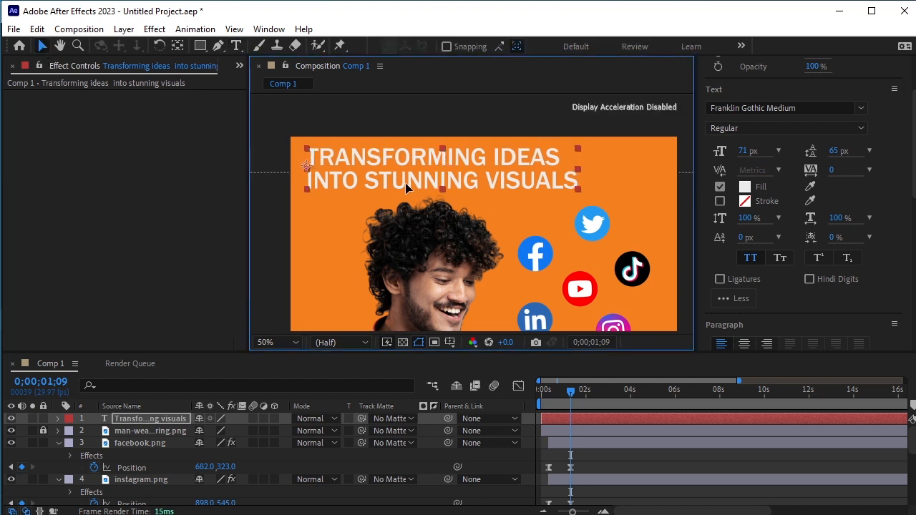
Set the title's font to Bahnschrift with the Bold style.
{"action": "left_click", "coordinate": [831, 106]}
{"action": "type", "text": "bahn"}
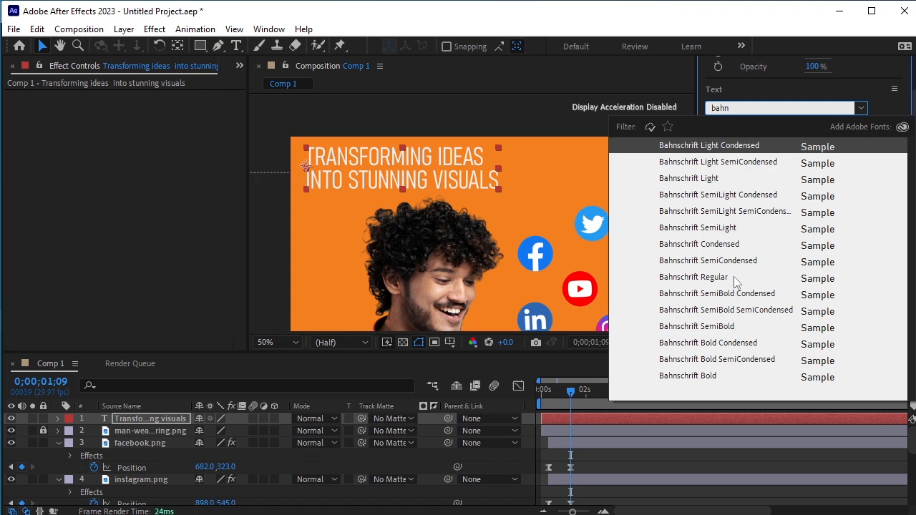
{"action": "left_click", "coordinate": [734, 277]}
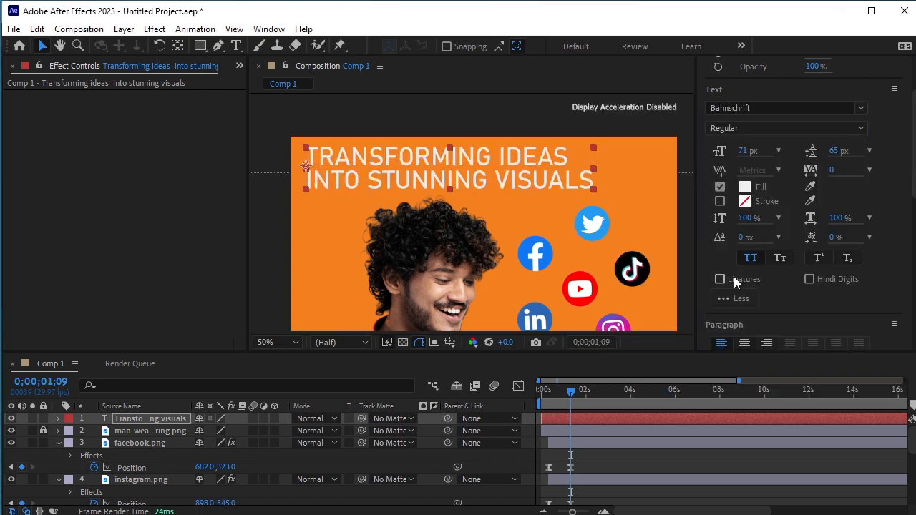
{"action": "left_click", "coordinate": [862, 128]}
{"action": "left_click", "coordinate": [736, 364]}
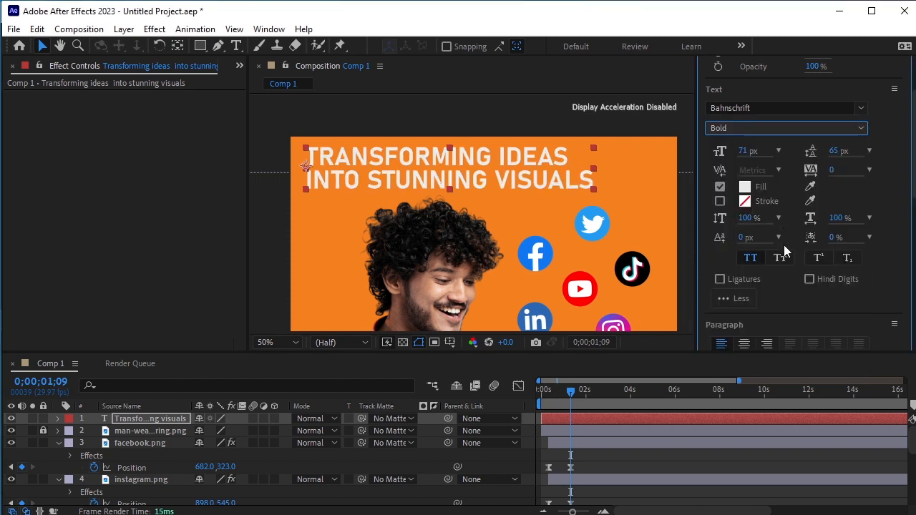
Apply the Drop Shadow effect to the title with a distance of 0 and a softness of 34.
{"action": "scroll", "coordinate": [751, 318], "scroll_direction": "down", "scroll_amount": 5}
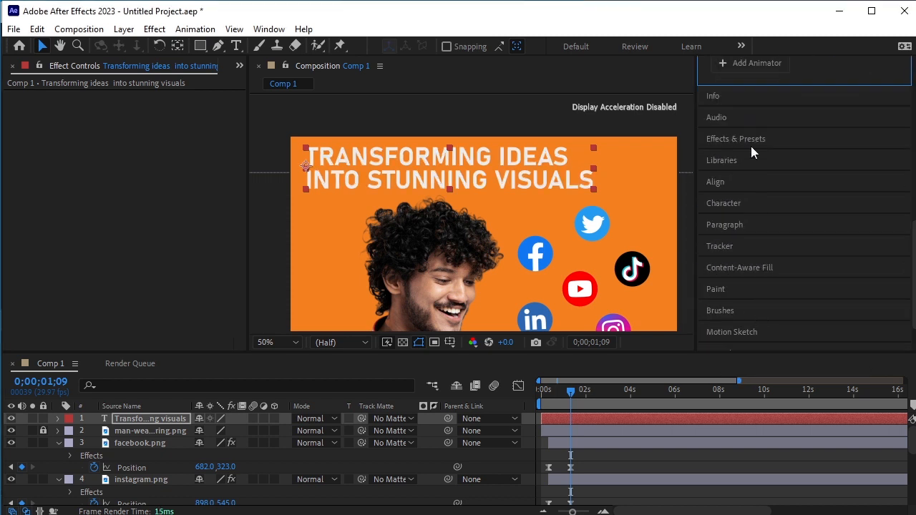
{"action": "left_click", "coordinate": [753, 140]}
{"action": "left_click", "coordinate": [705, 100]}
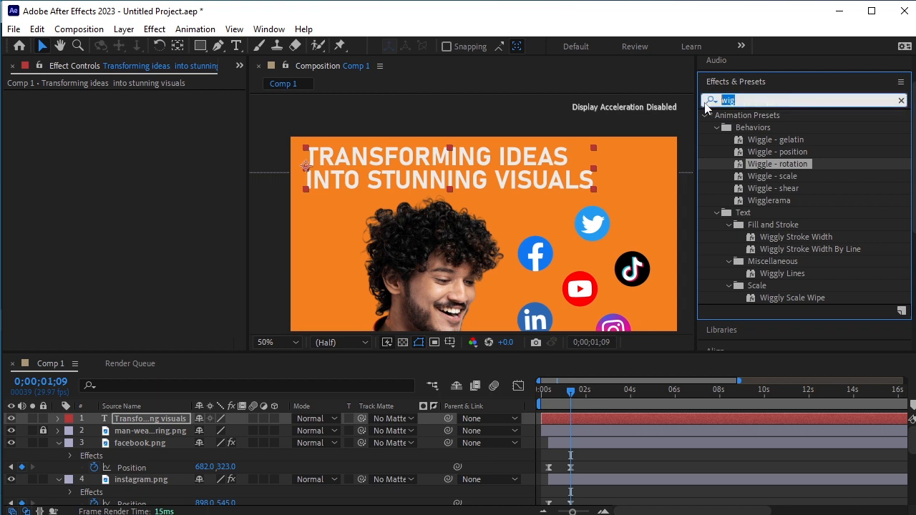
{"action": "type", "text": "drop"}
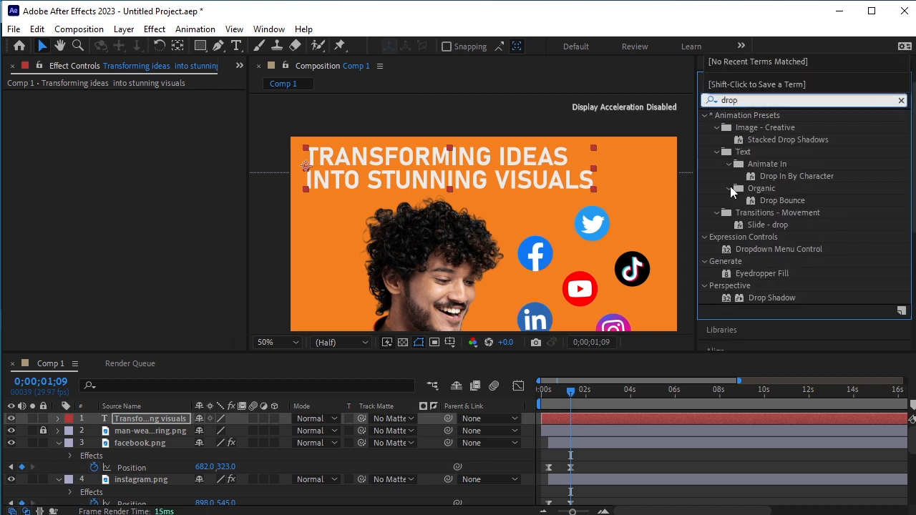
{"action": "double_click", "coordinate": [765, 296]}
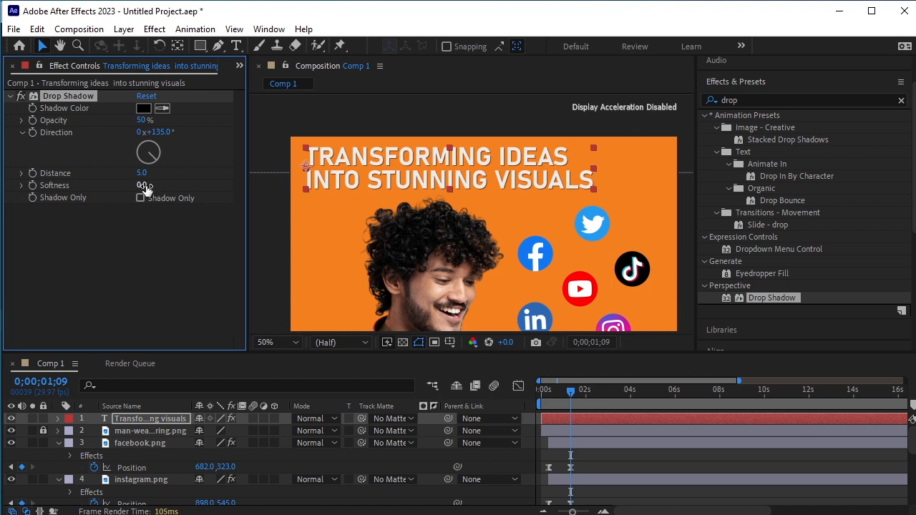
{"action": "left_click_drag", "start_coordinate": [150, 186], "coordinate": [164, 187]}
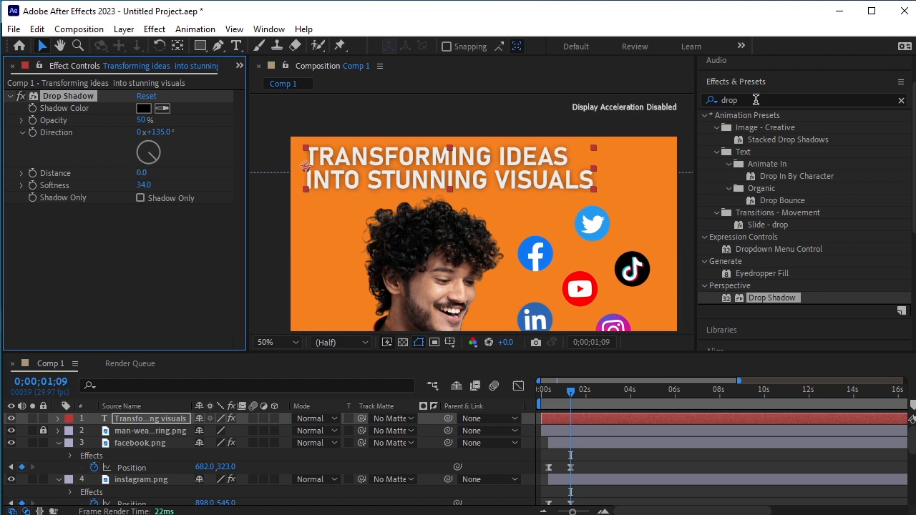
Apply the Sprouts text animation preset to the title from 0;00;01;09 and preview it.
{"action": "left_click", "coordinate": [710, 99]}
{"action": "type", "text": "sp"}
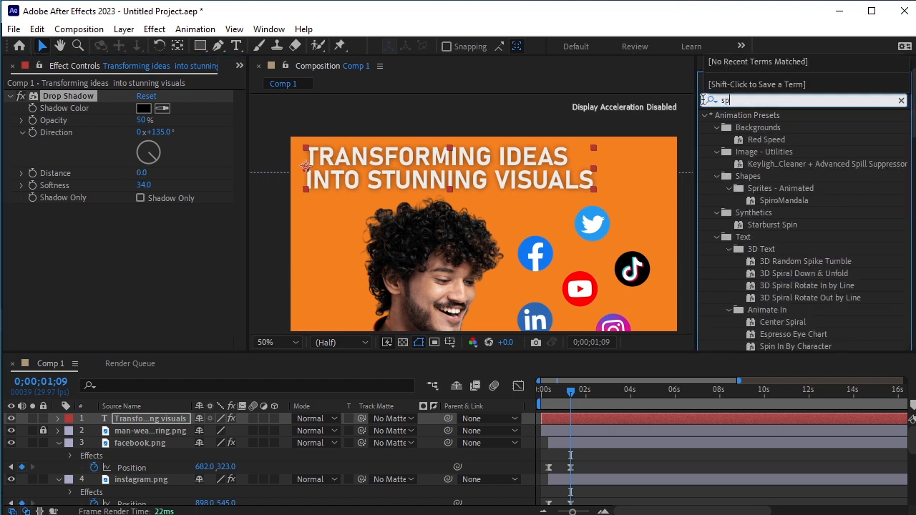
{"action": "type", "text": "r"}
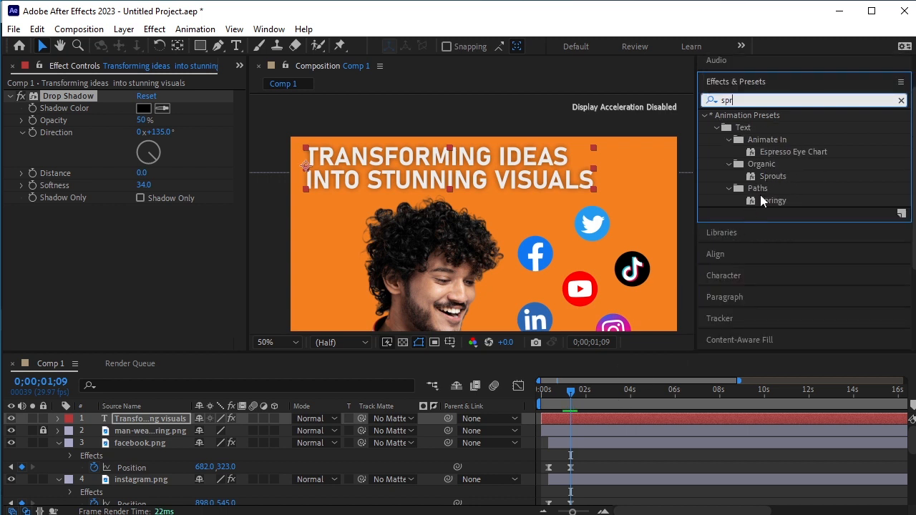
{"action": "left_click_drag", "start_coordinate": [781, 176], "coordinate": [482, 179]}
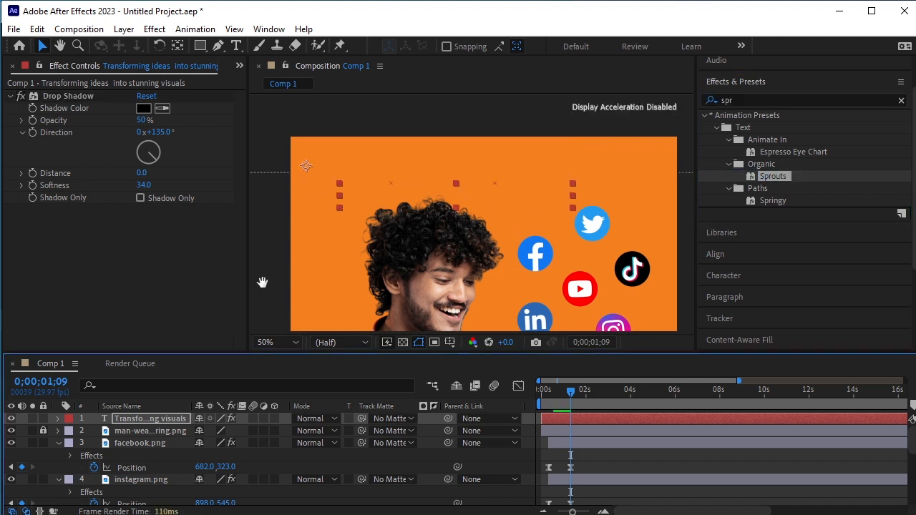
{"action": "key", "text": "space"}
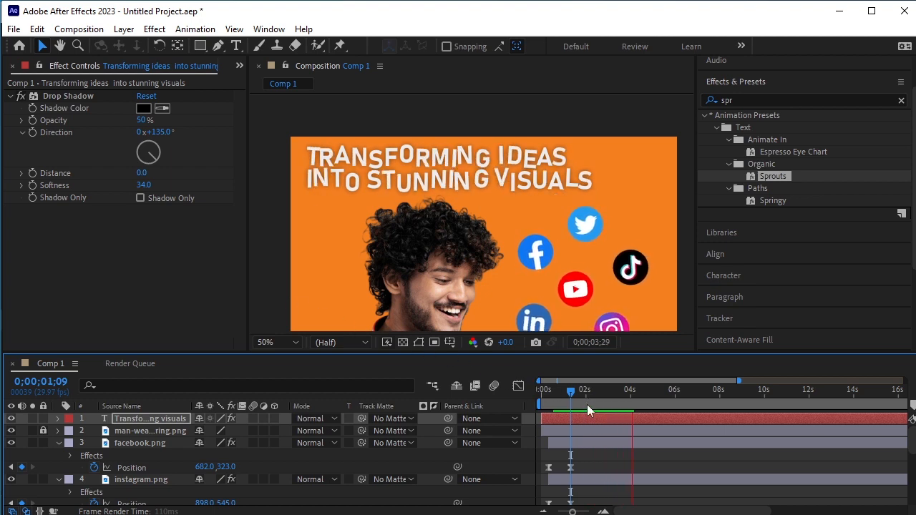
{"action": "key", "text": "space"}
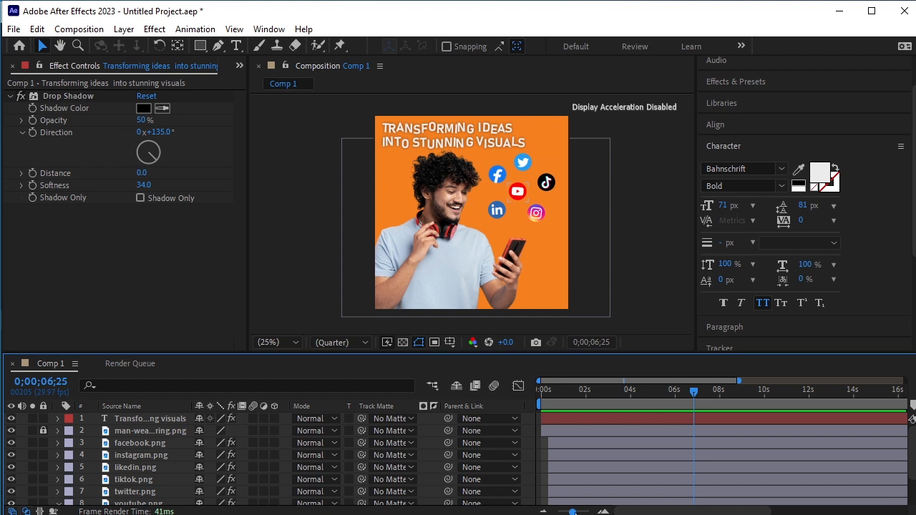
Shorten the work area to end at about 5 seconds and preview the animation from the start.
{"action": "left_click_drag", "start_coordinate": [573, 513], "coordinate": [538, 514]}
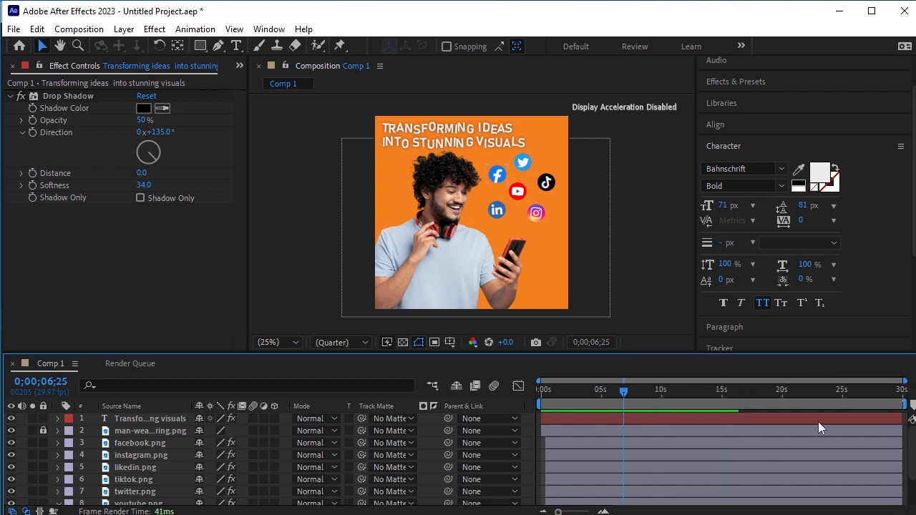
{"action": "left_click_drag", "start_coordinate": [907, 404], "coordinate": [606, 450]}
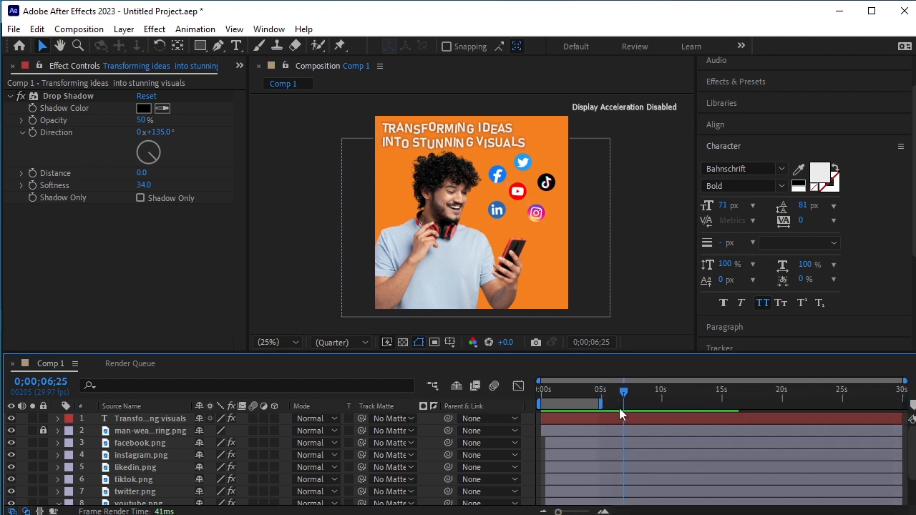
{"action": "key", "text": "space"}
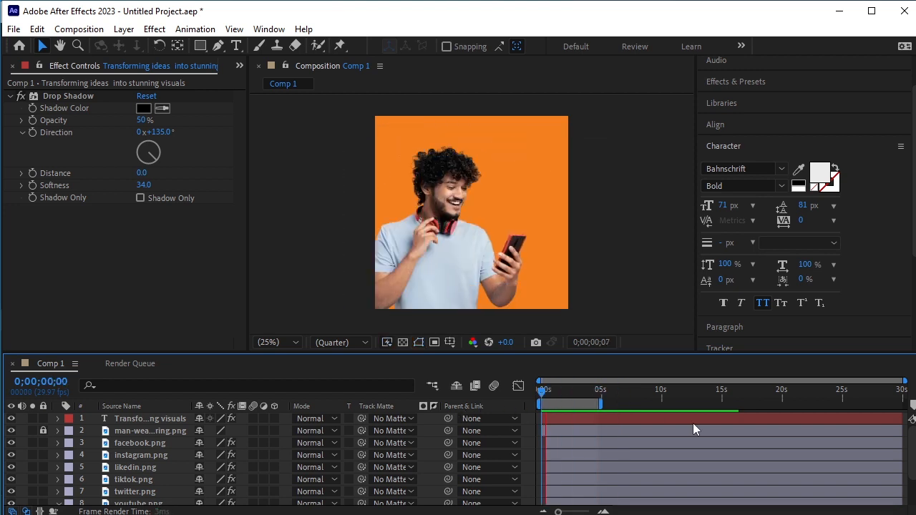